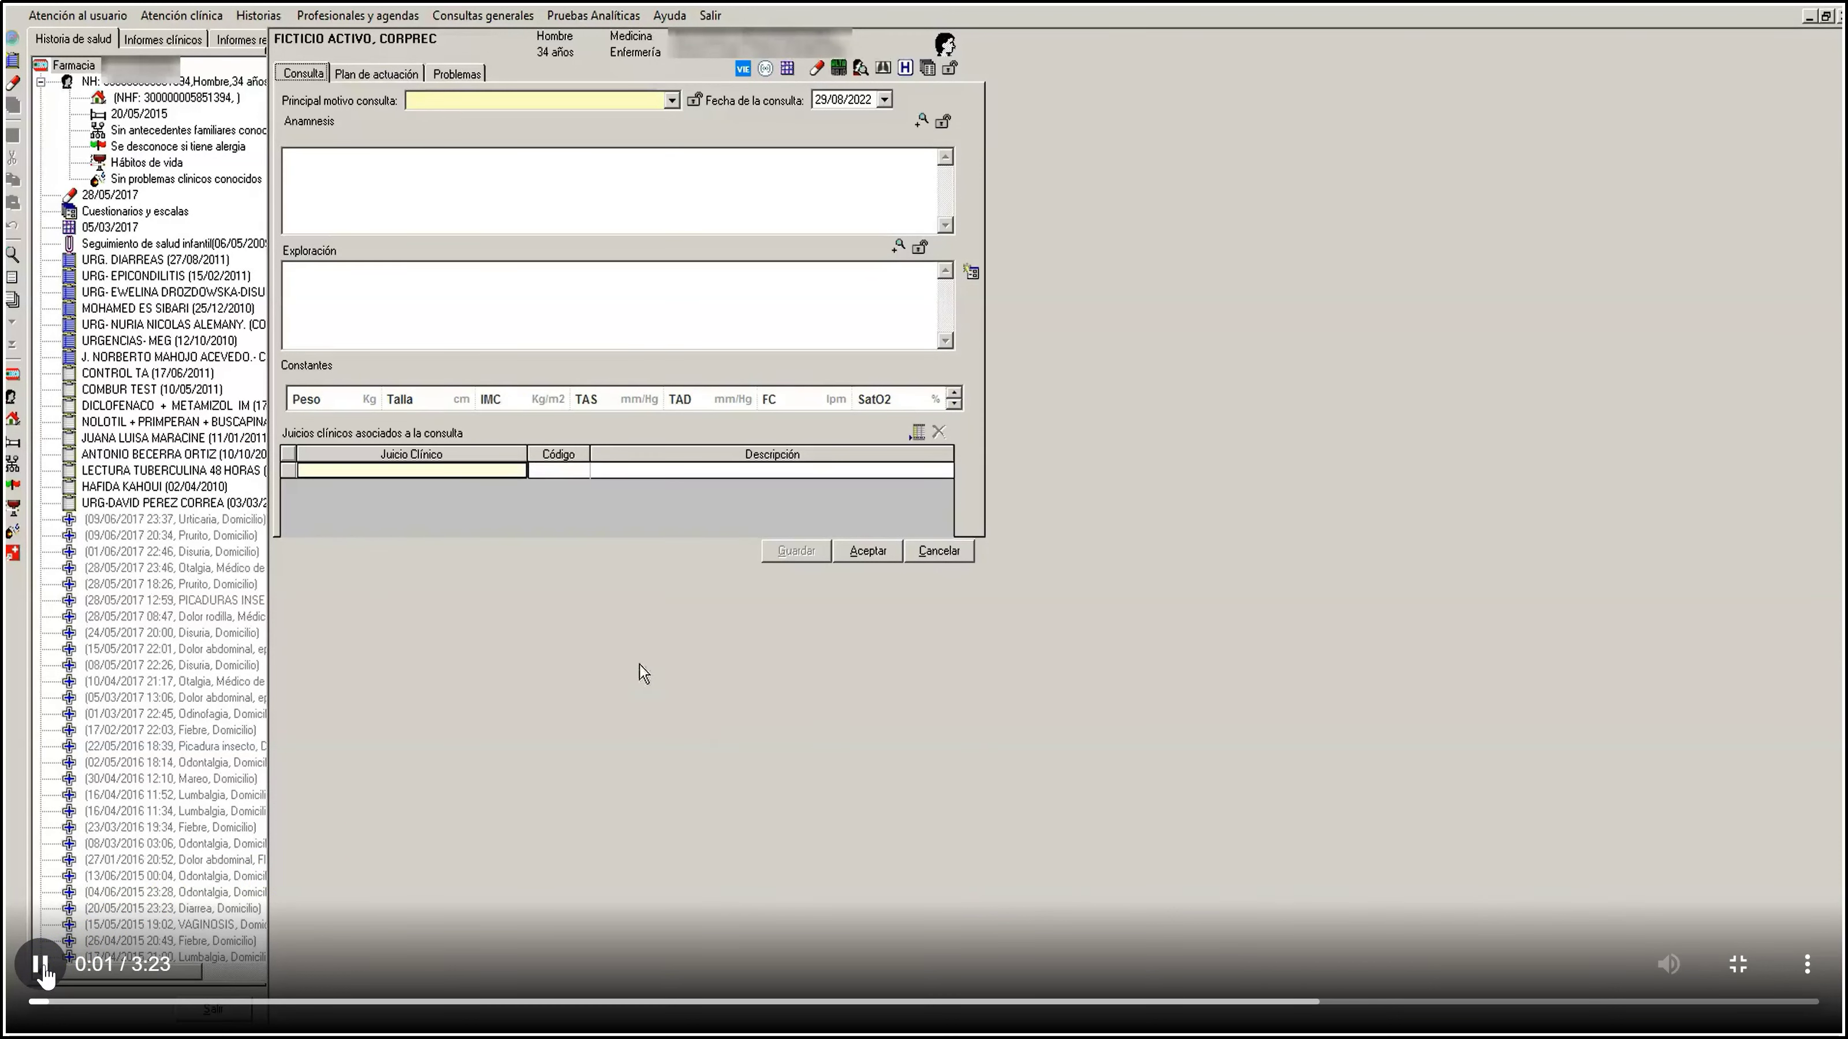
Step: Open the patient's ClicSalud+ follow-up, review the filtered messages and the measurements, and return to the personalized care plan
click(742, 70)
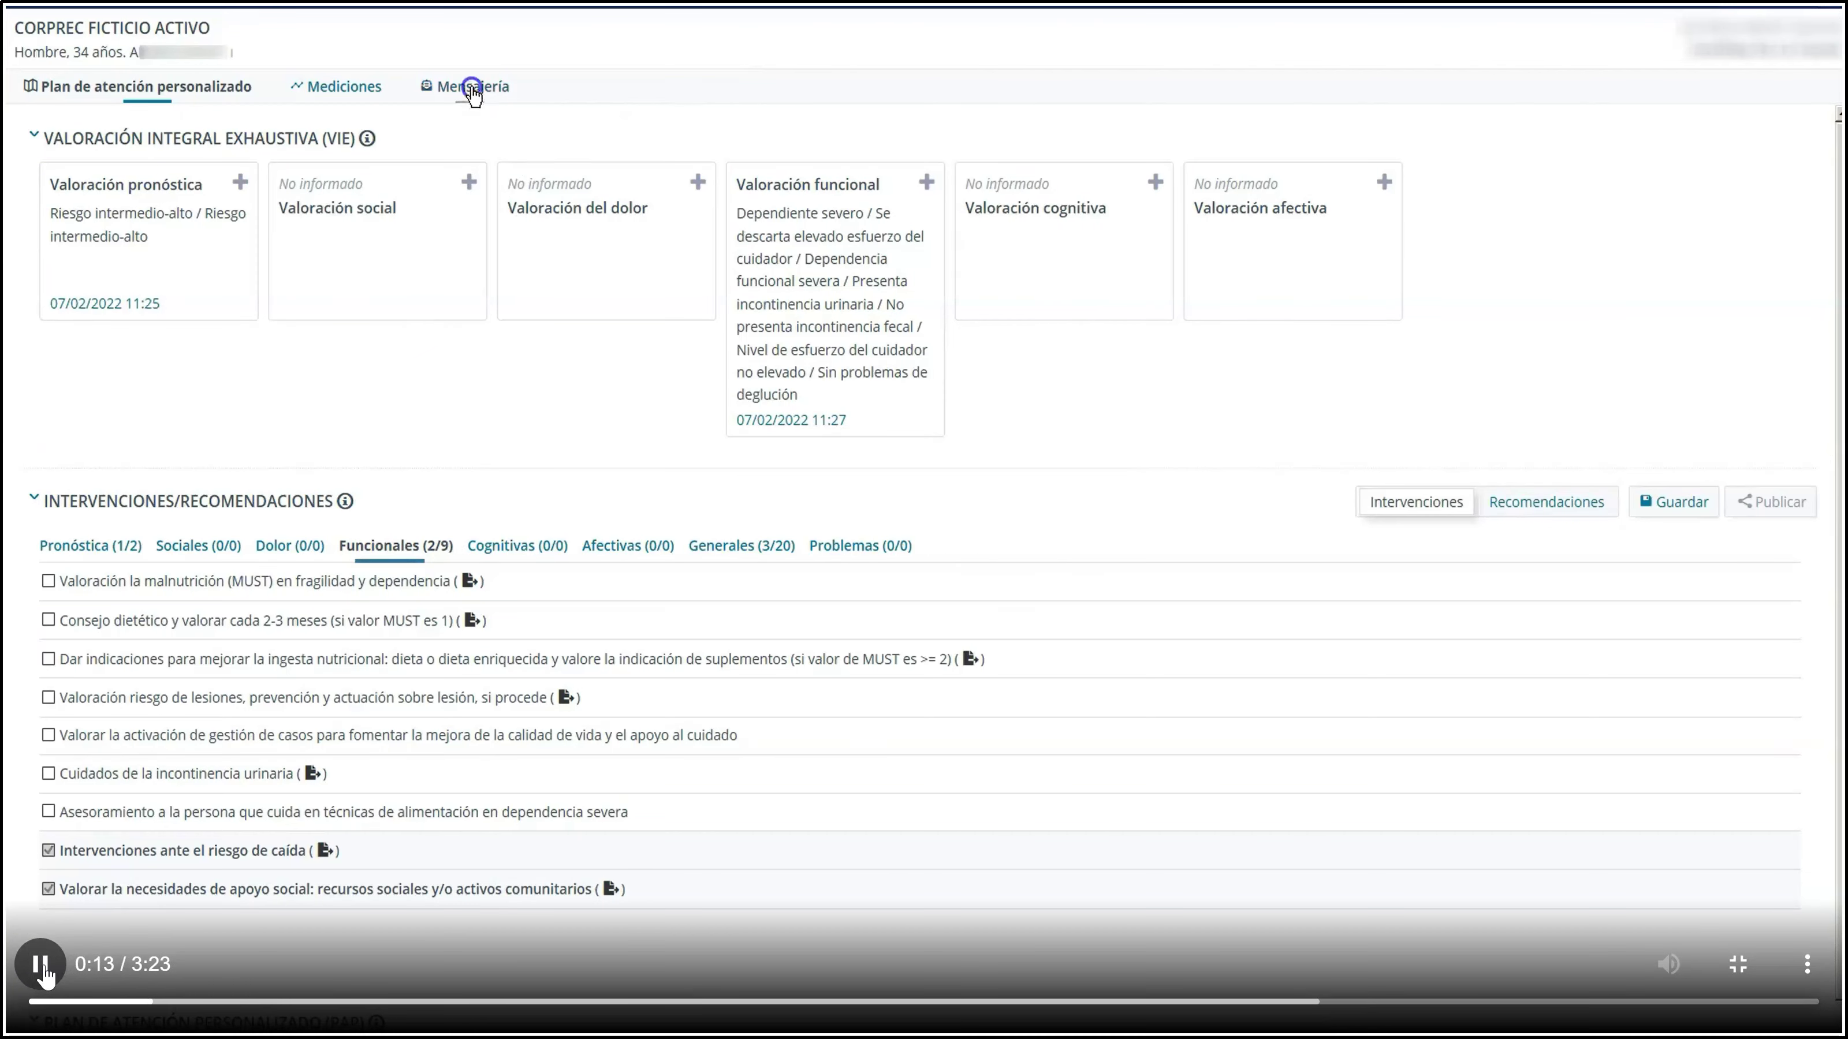
click(473, 88)
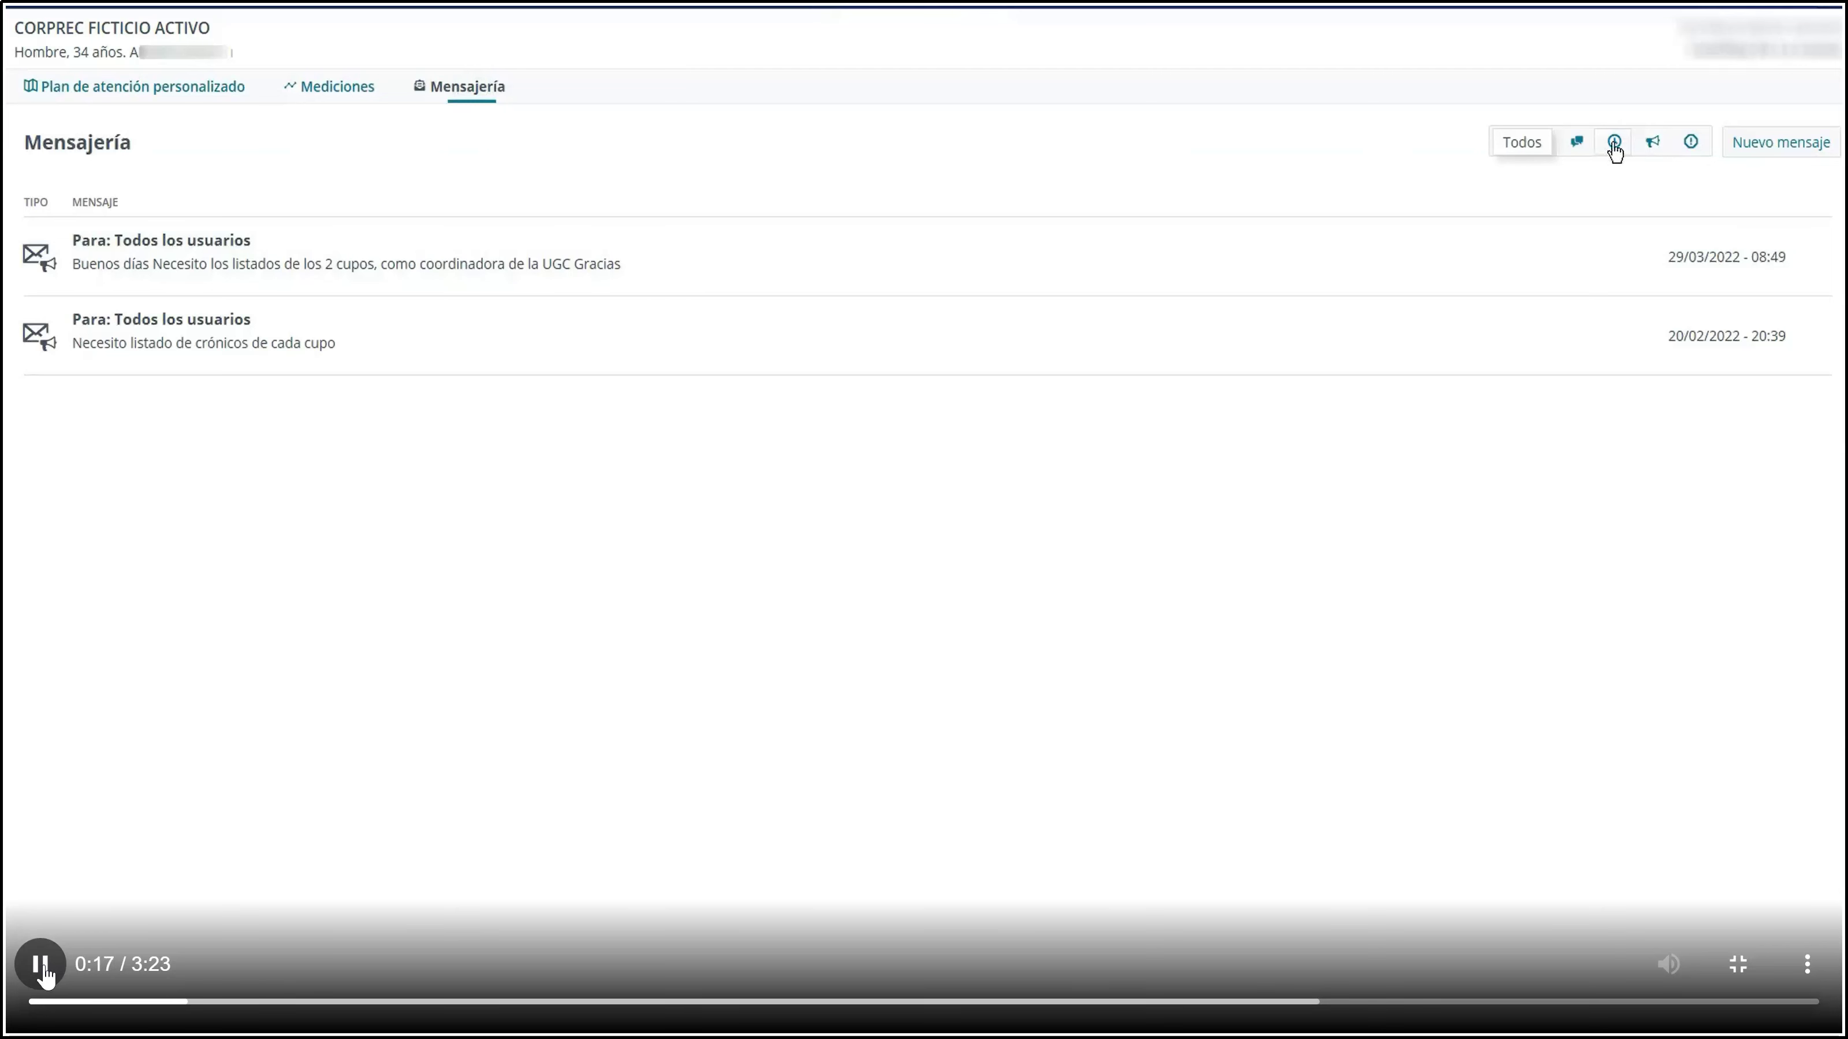
click(1574, 150)
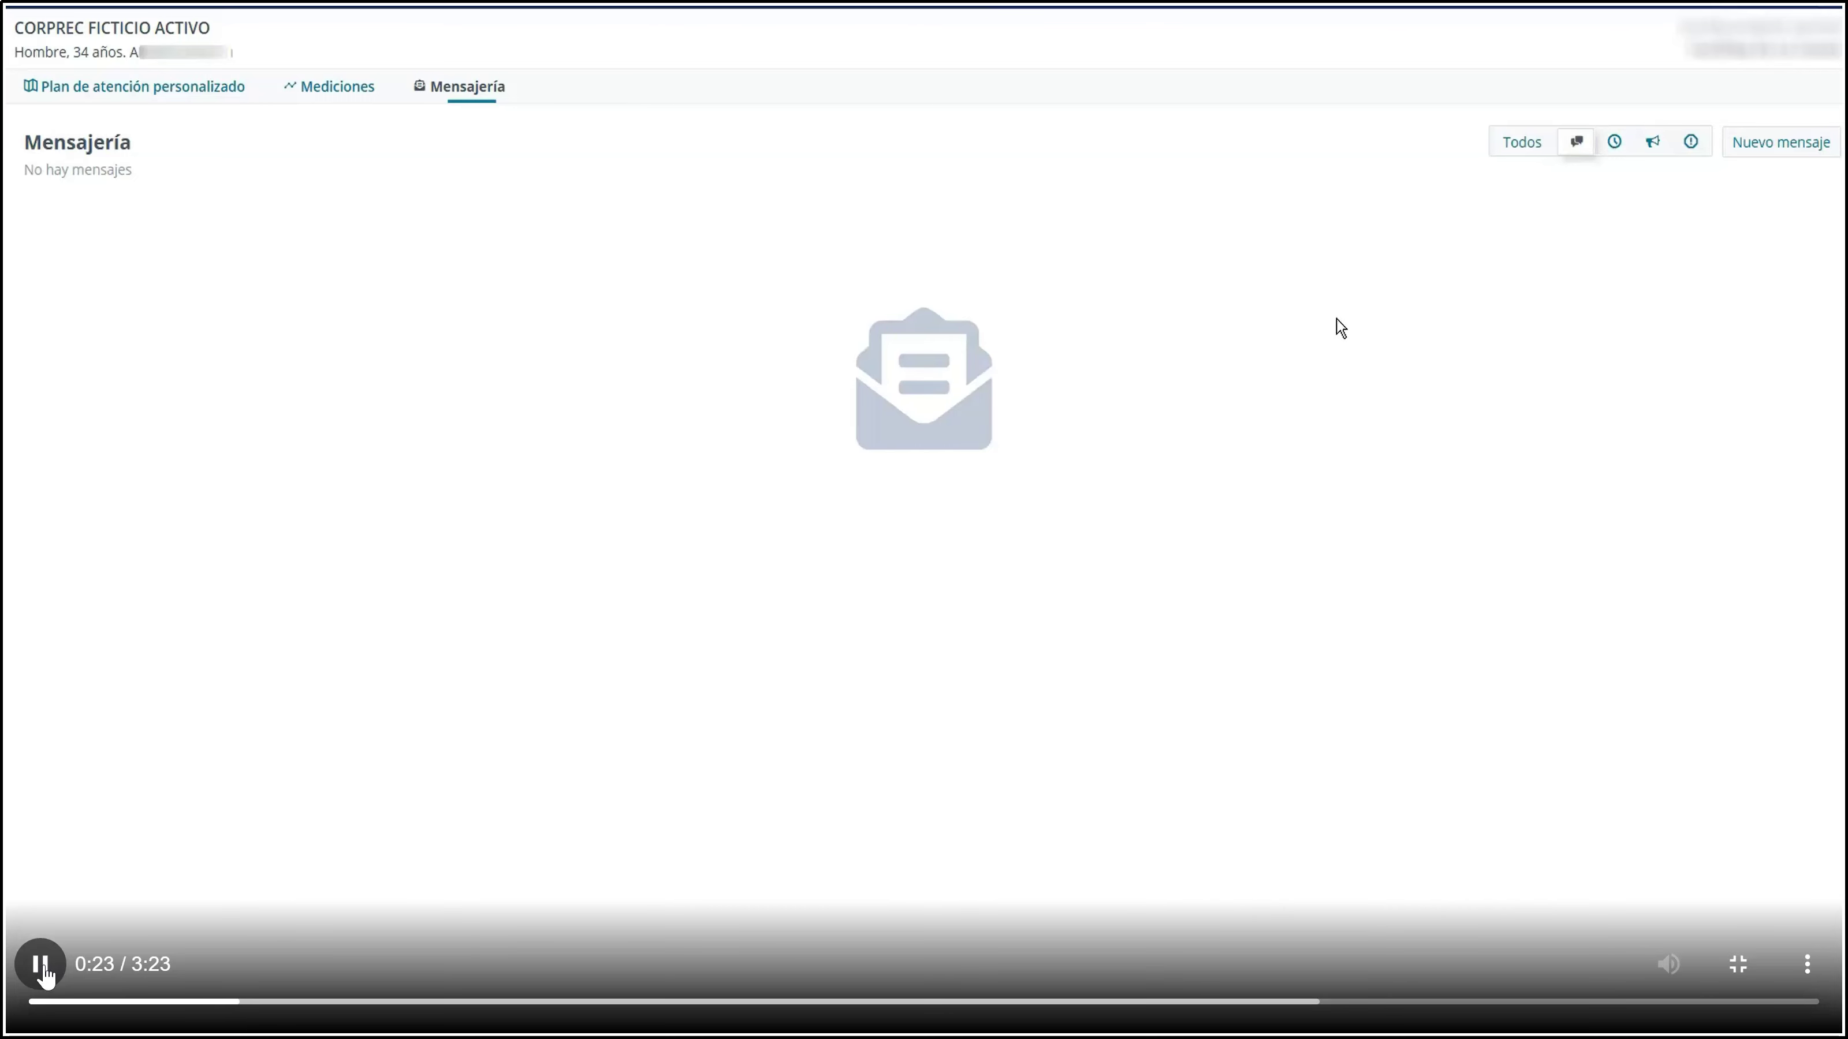
click(336, 92)
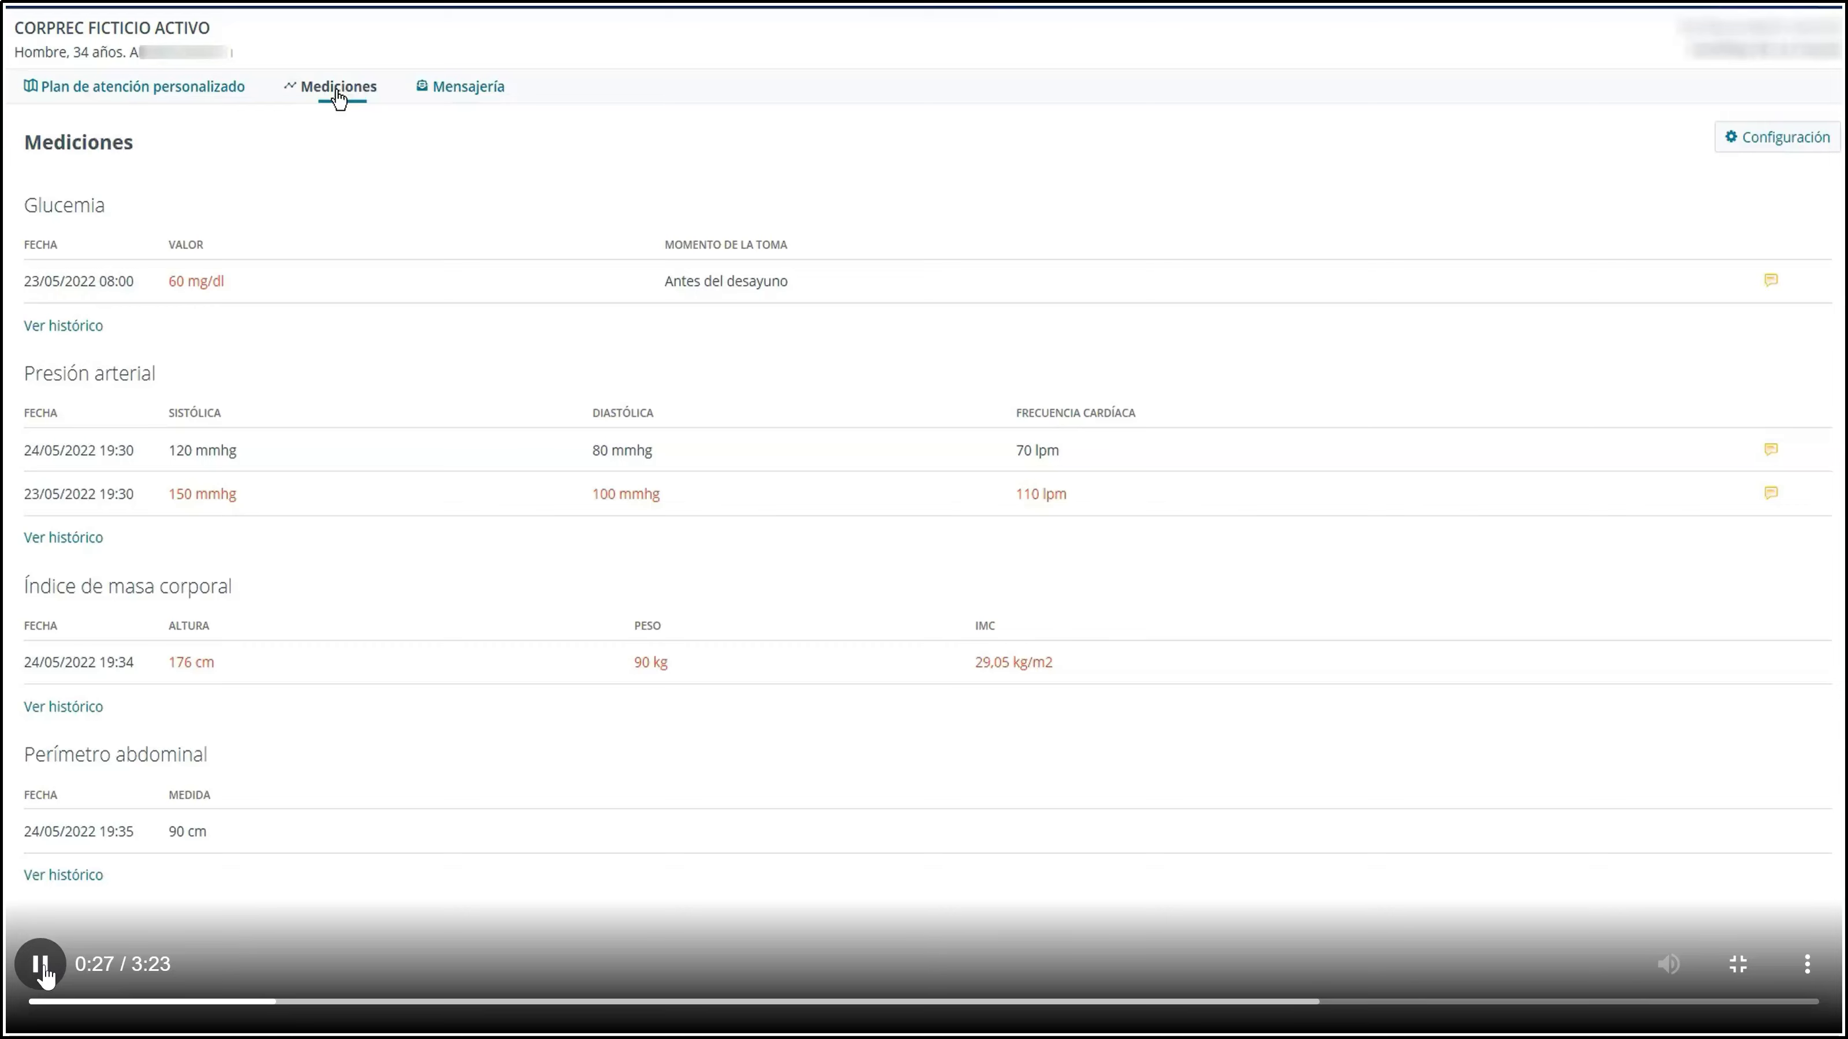
click(186, 88)
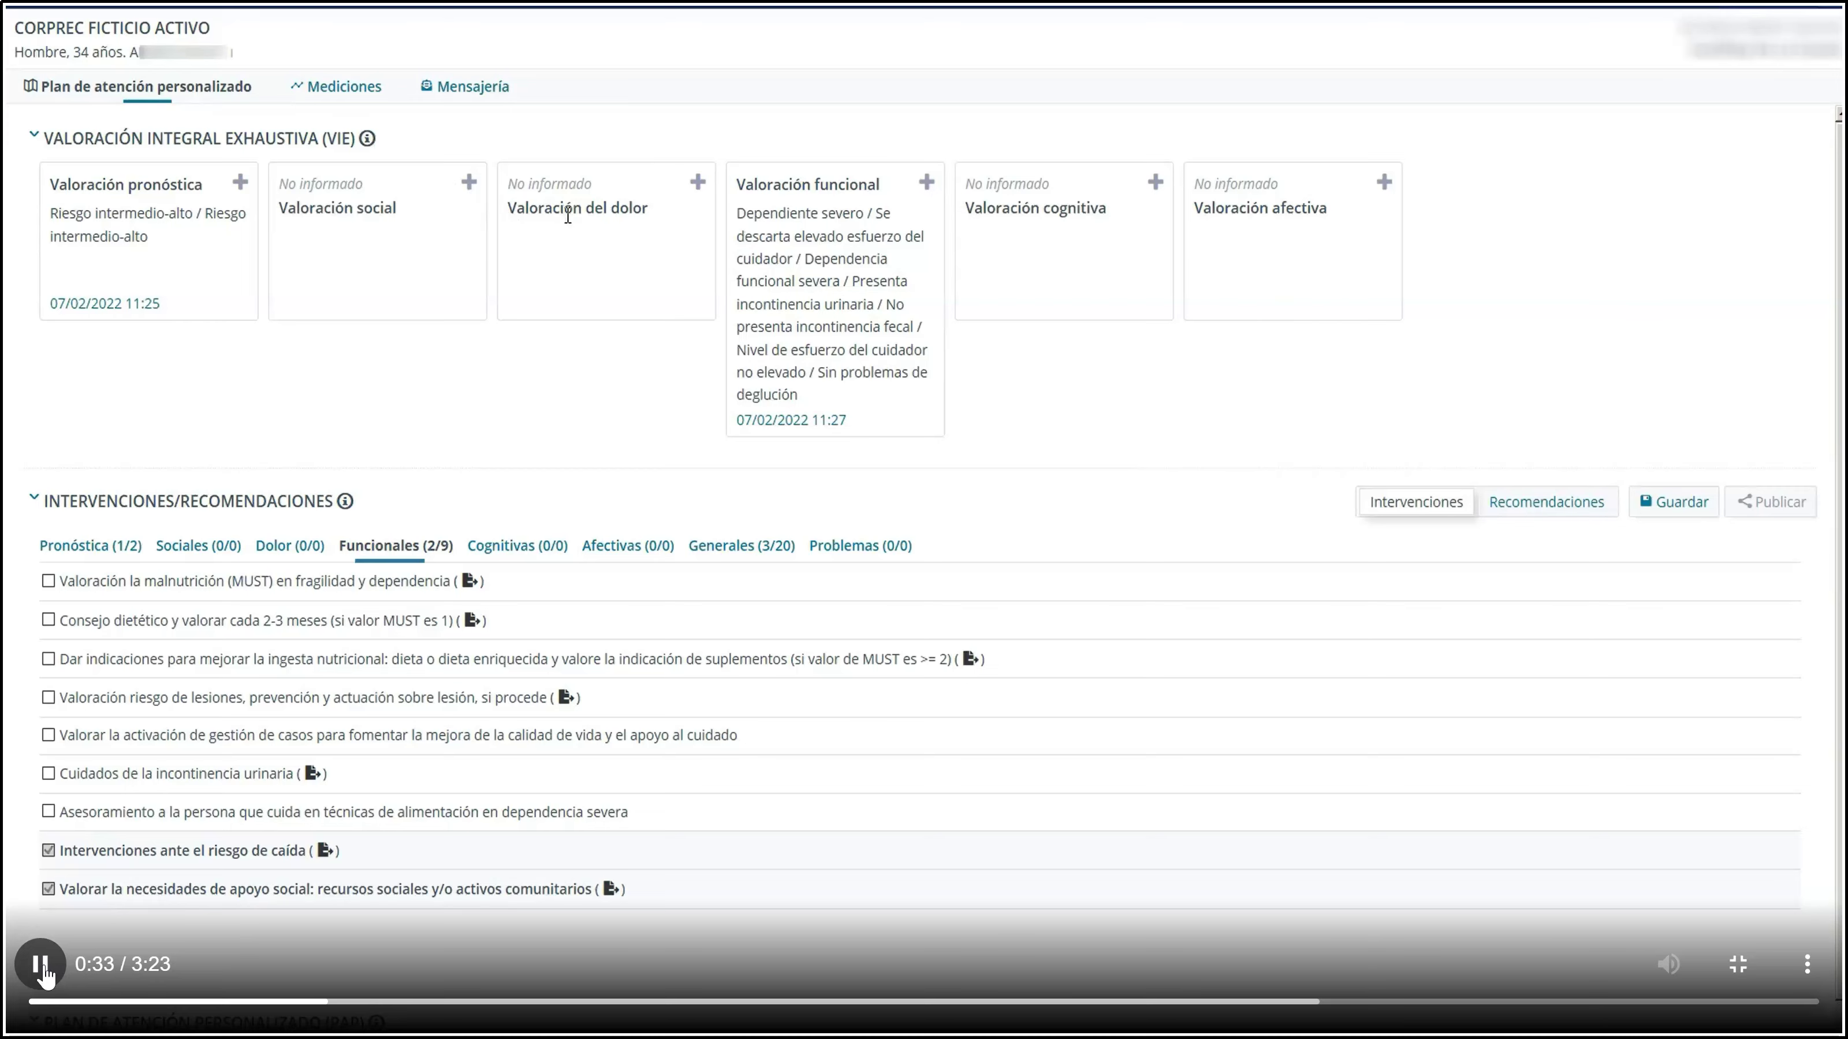
Step: Record and save a pain assessment for a patient without cognitive impairment, rating the pain as Bastante
click(697, 183)
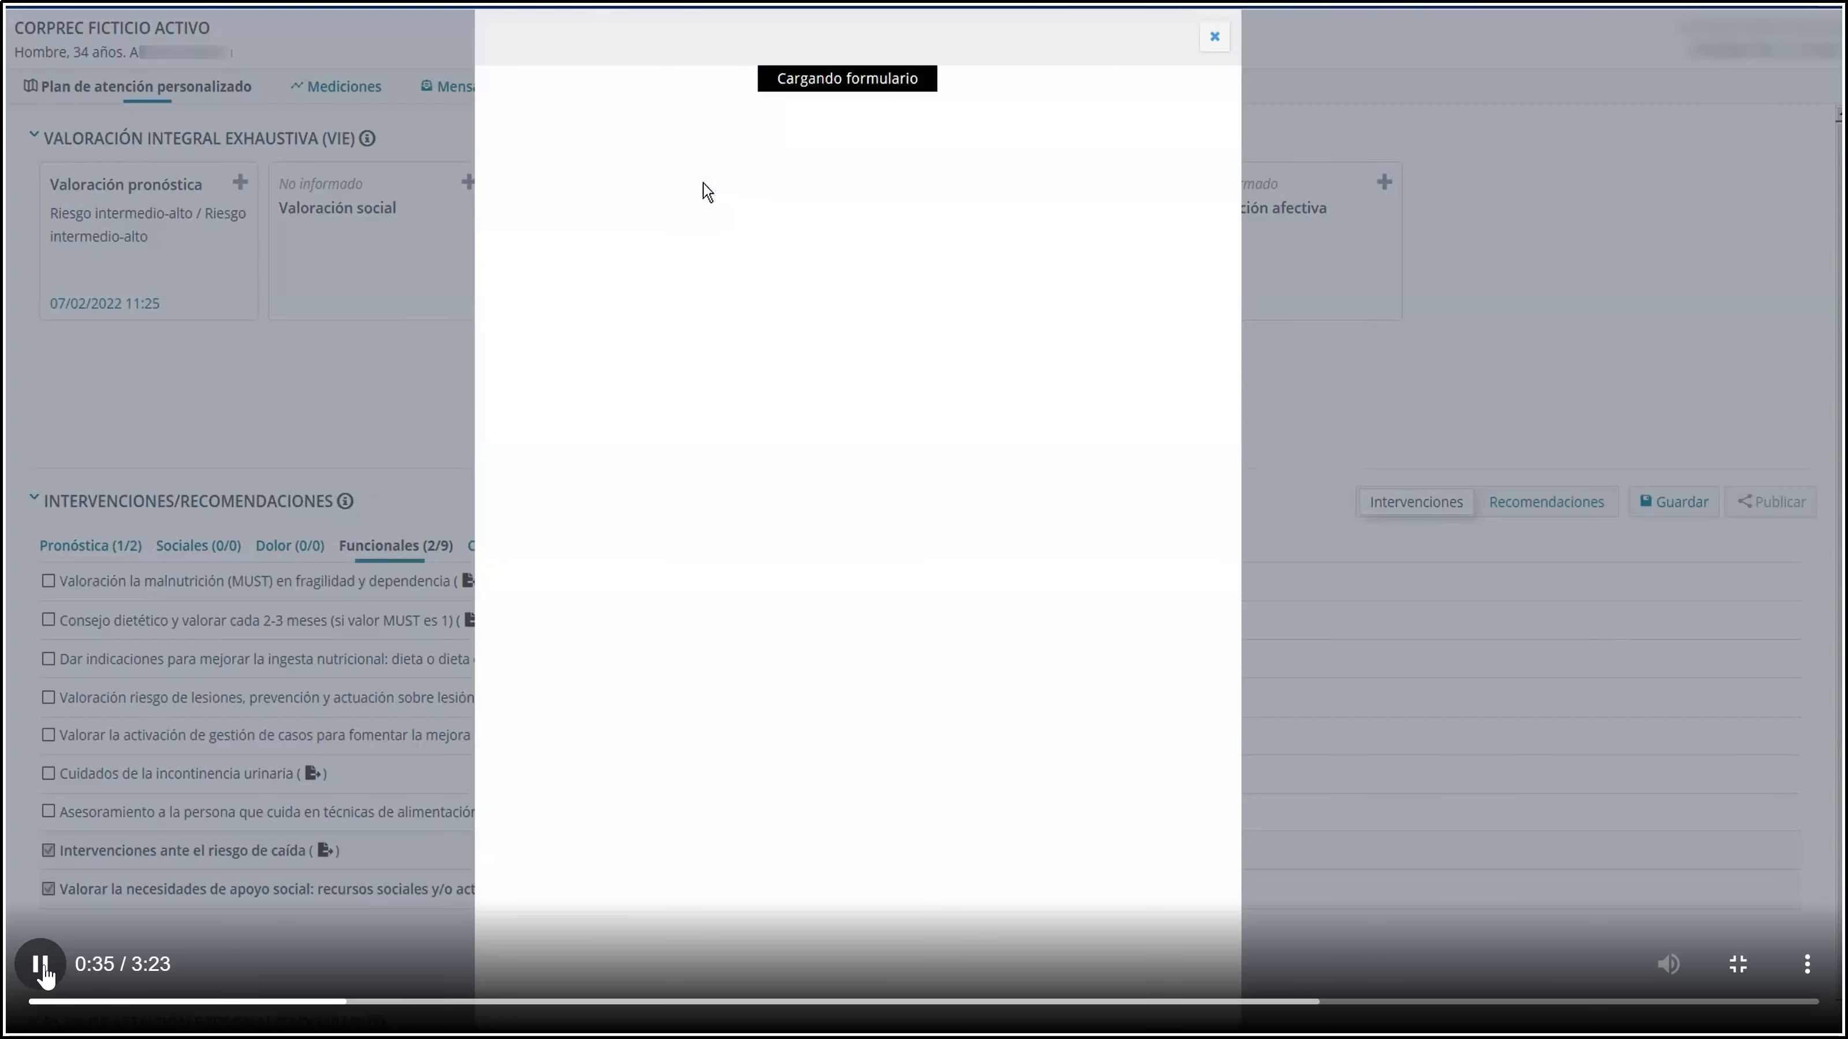
click(554, 326)
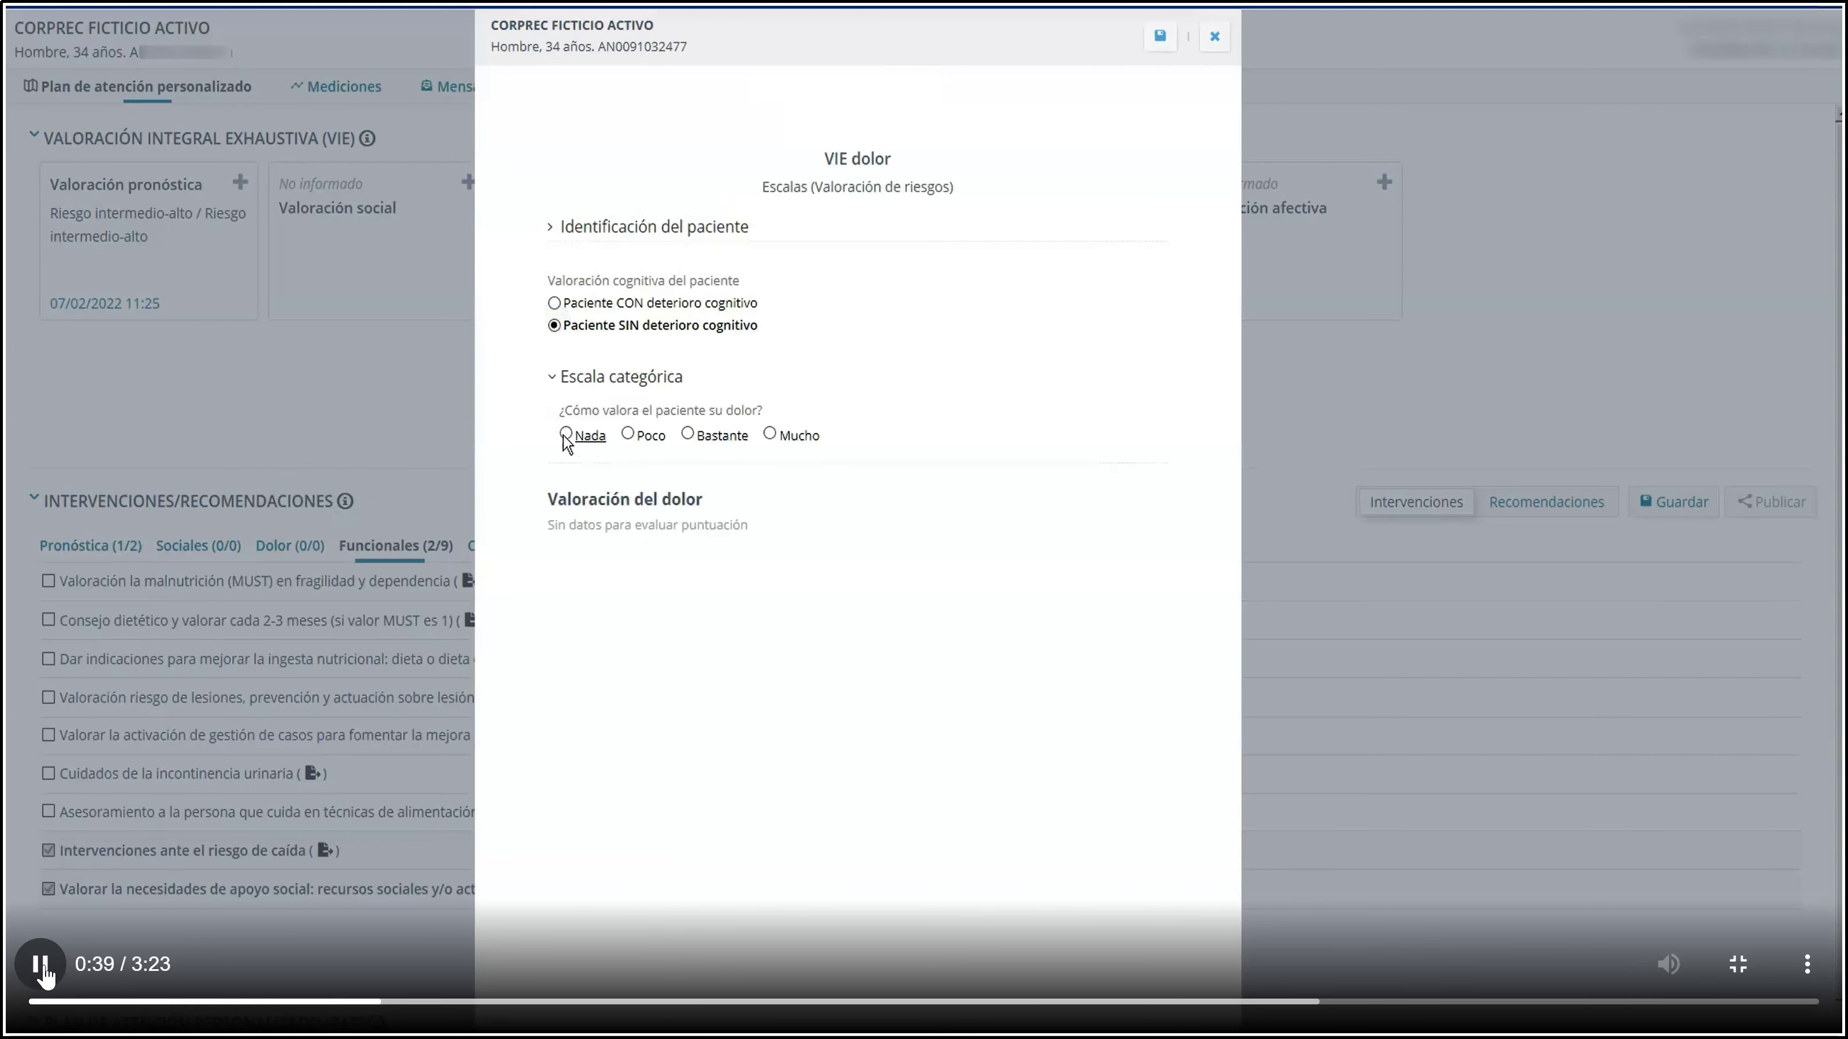
click(687, 435)
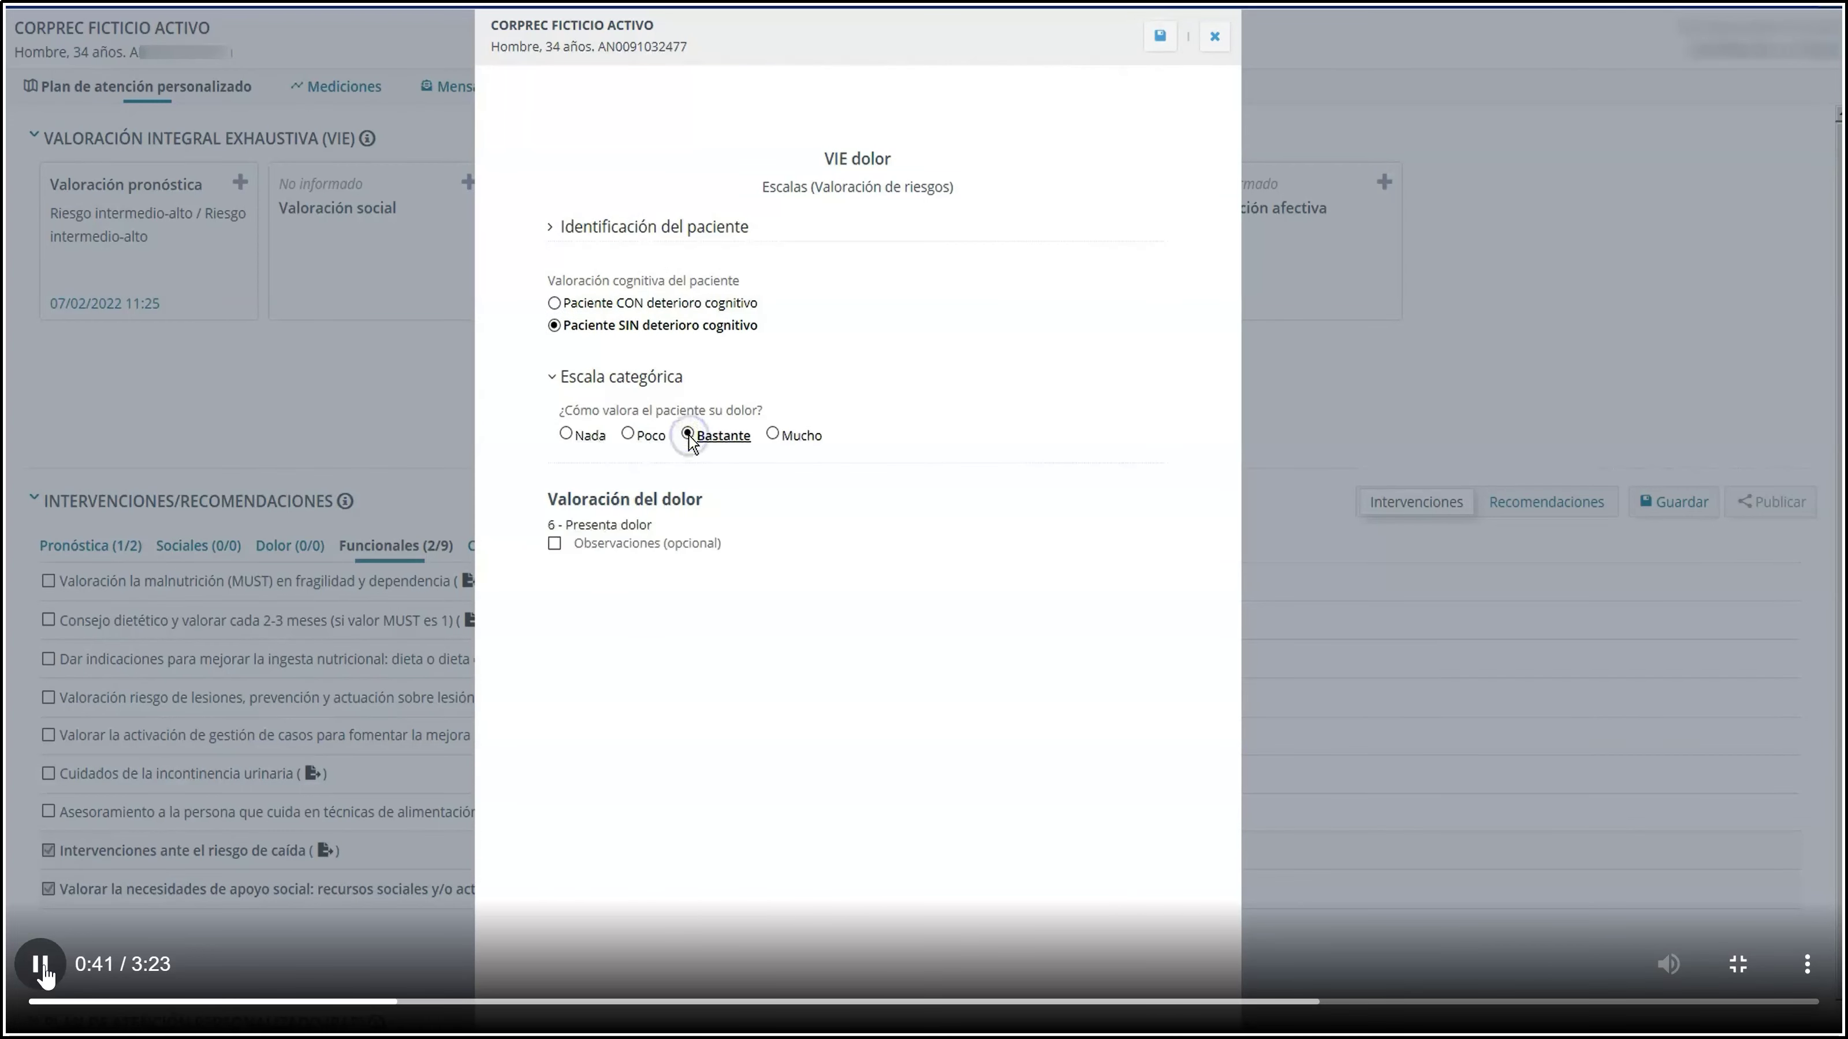
click(1162, 37)
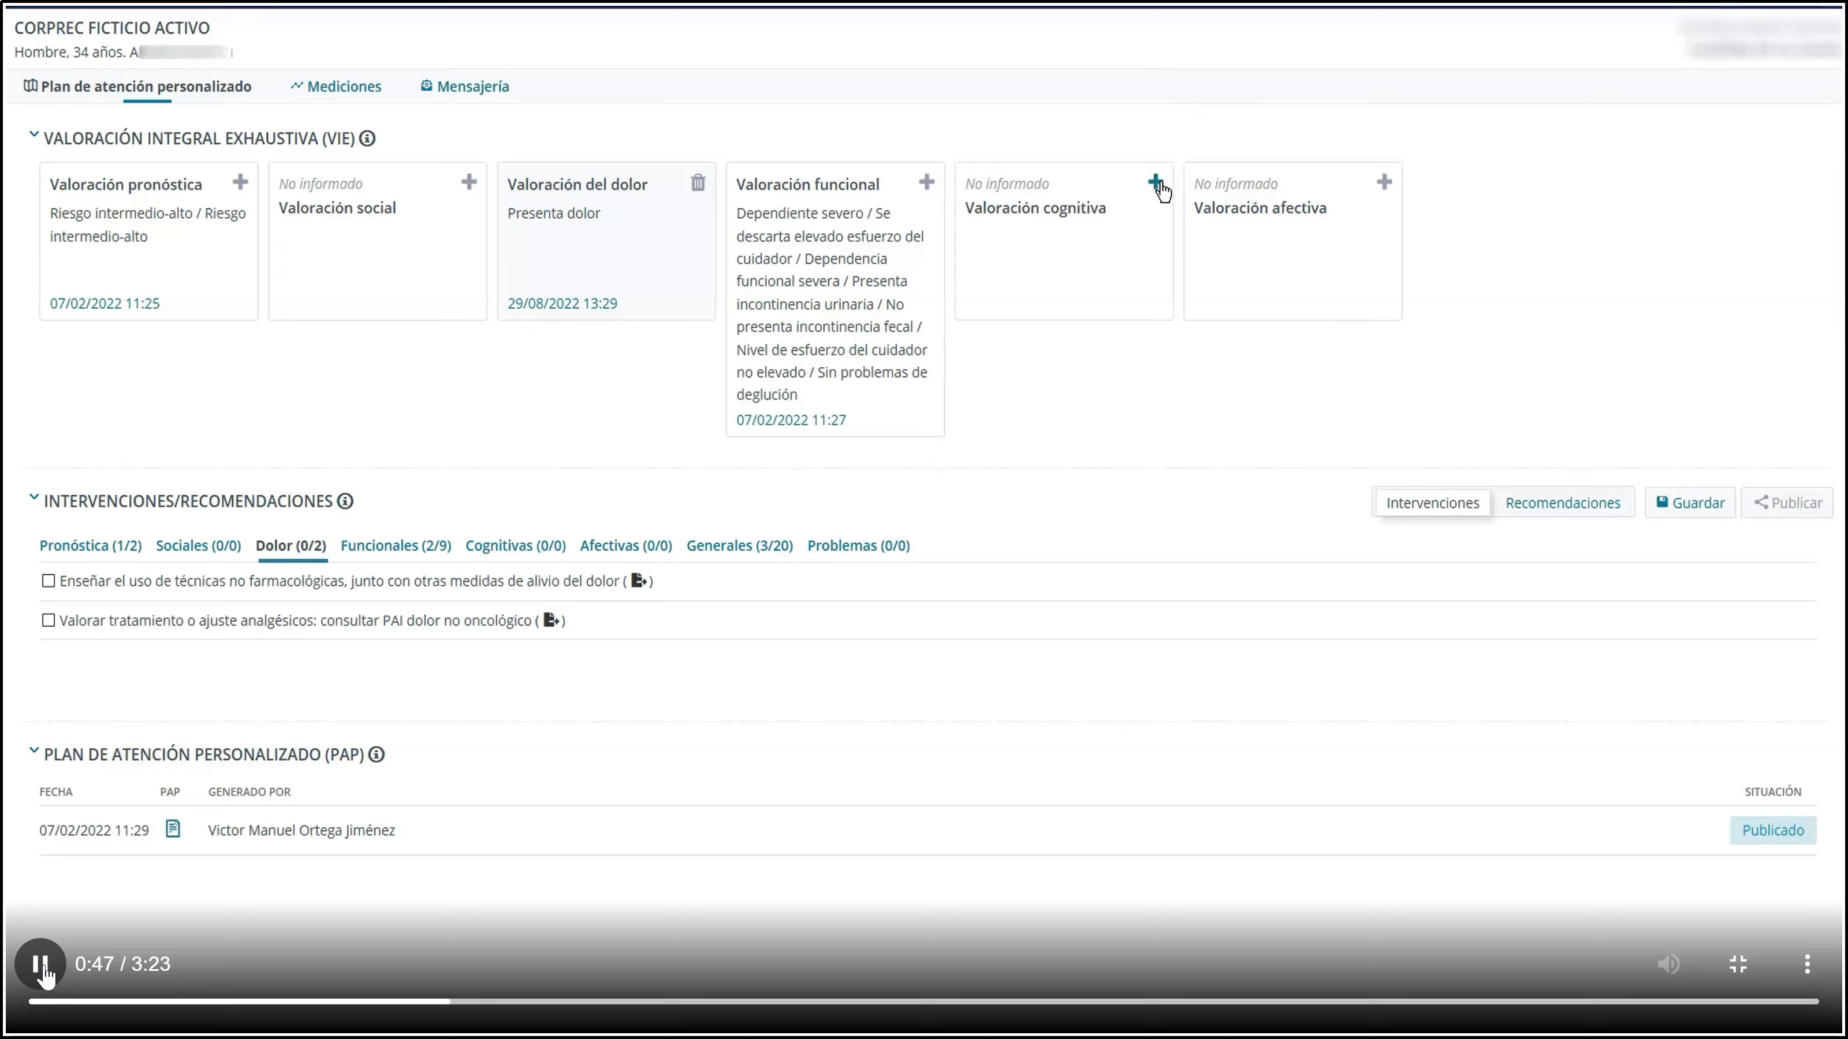
Step: Start the cognitive assessment with study level Básico and mark Acierto for the date, weekday, place and phone number questions
click(1156, 182)
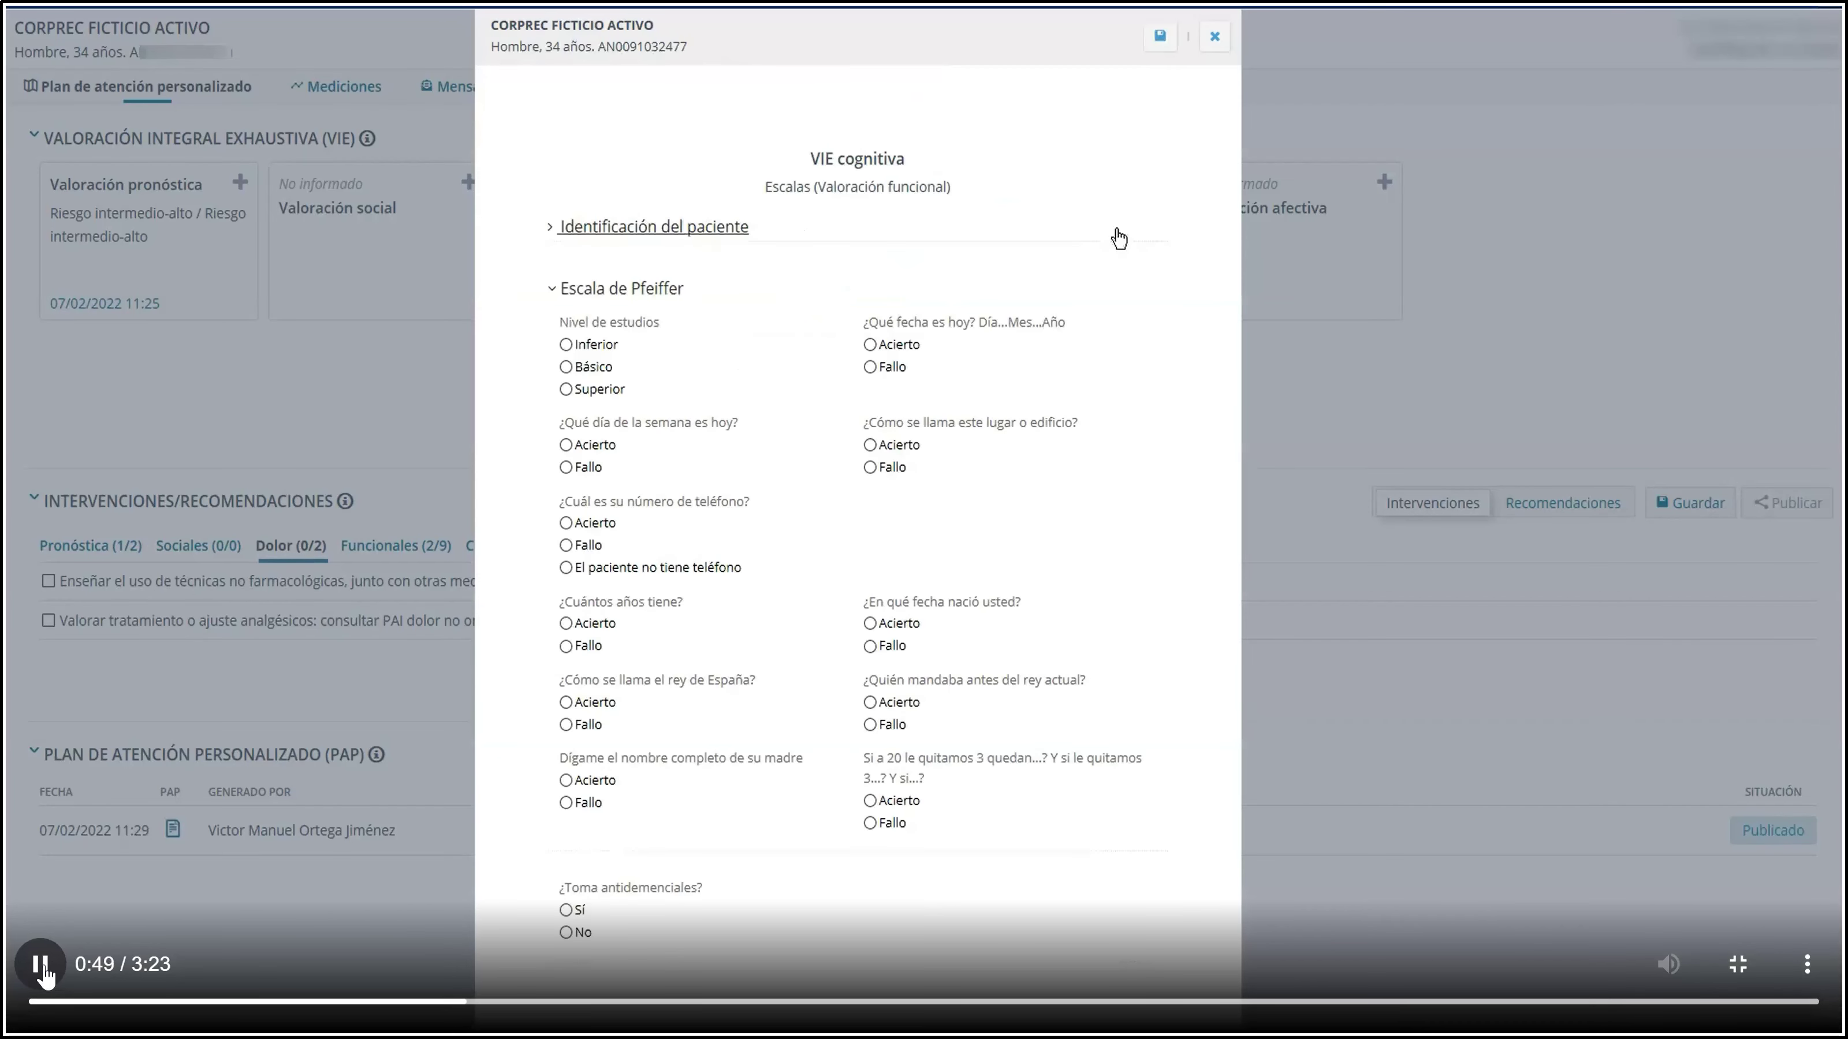
click(566, 367)
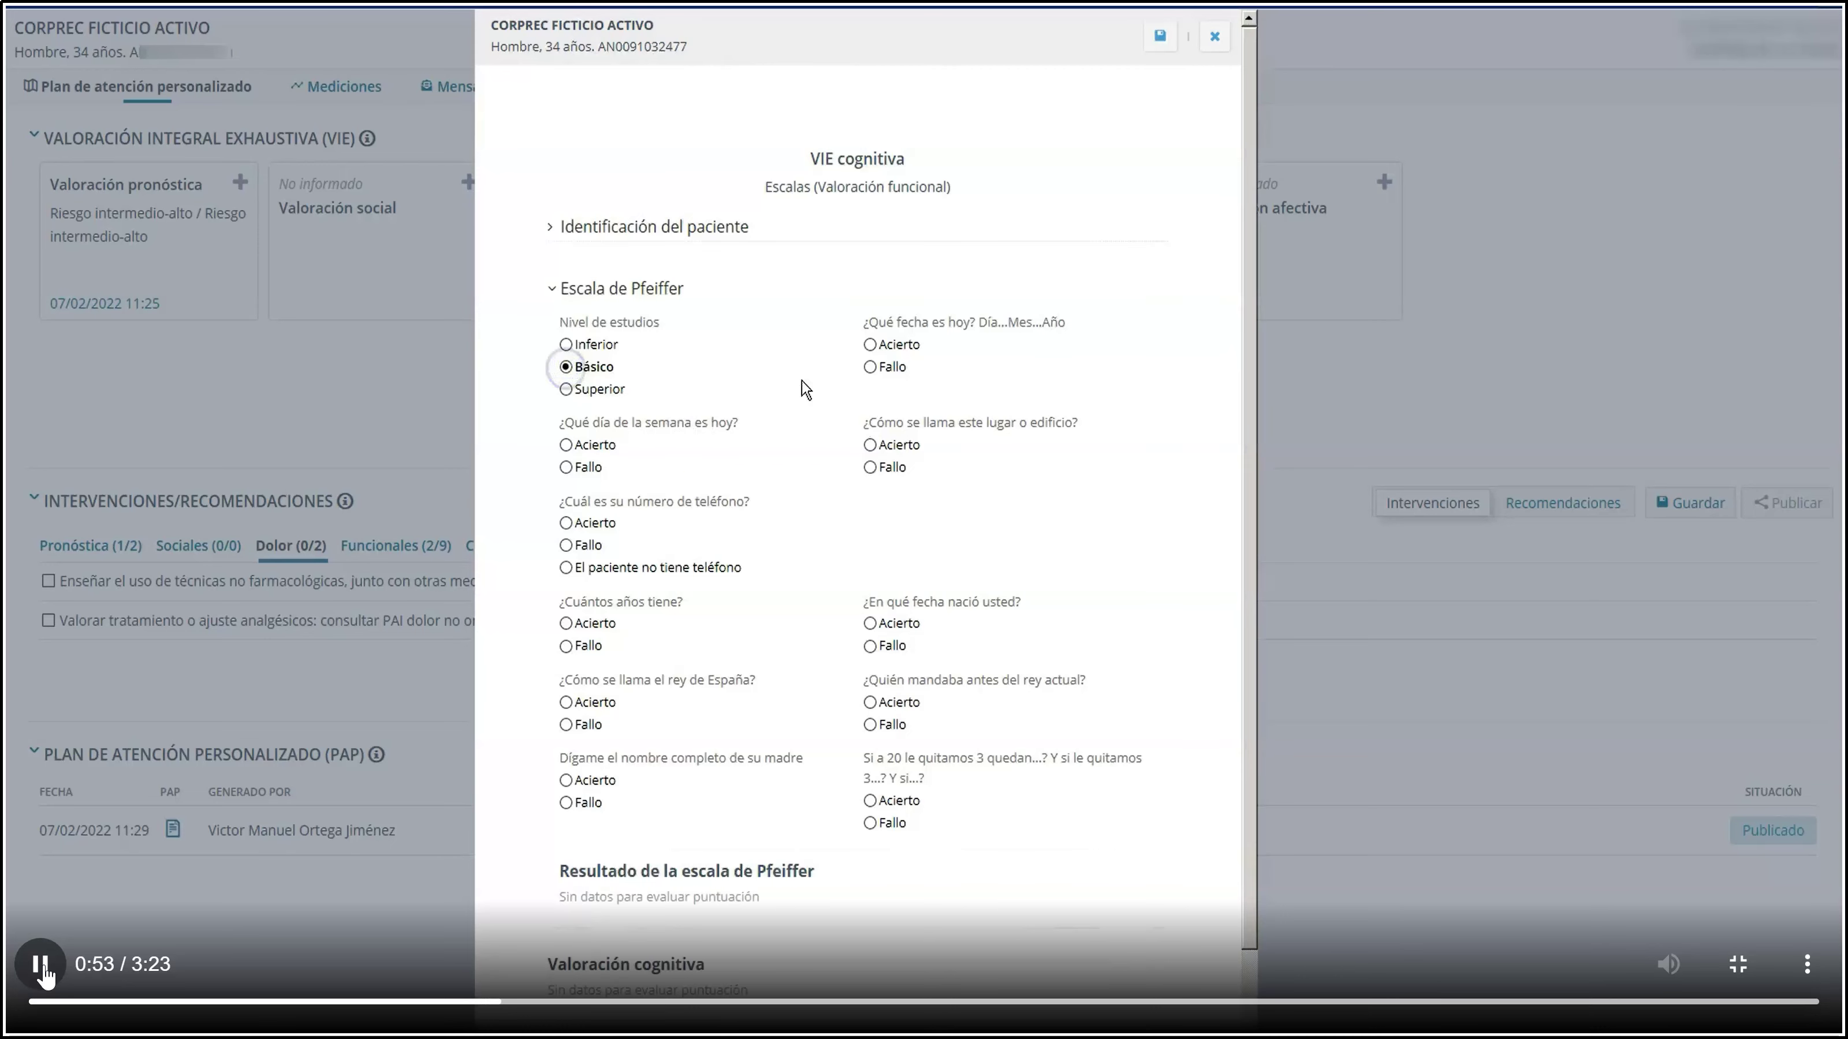
click(871, 346)
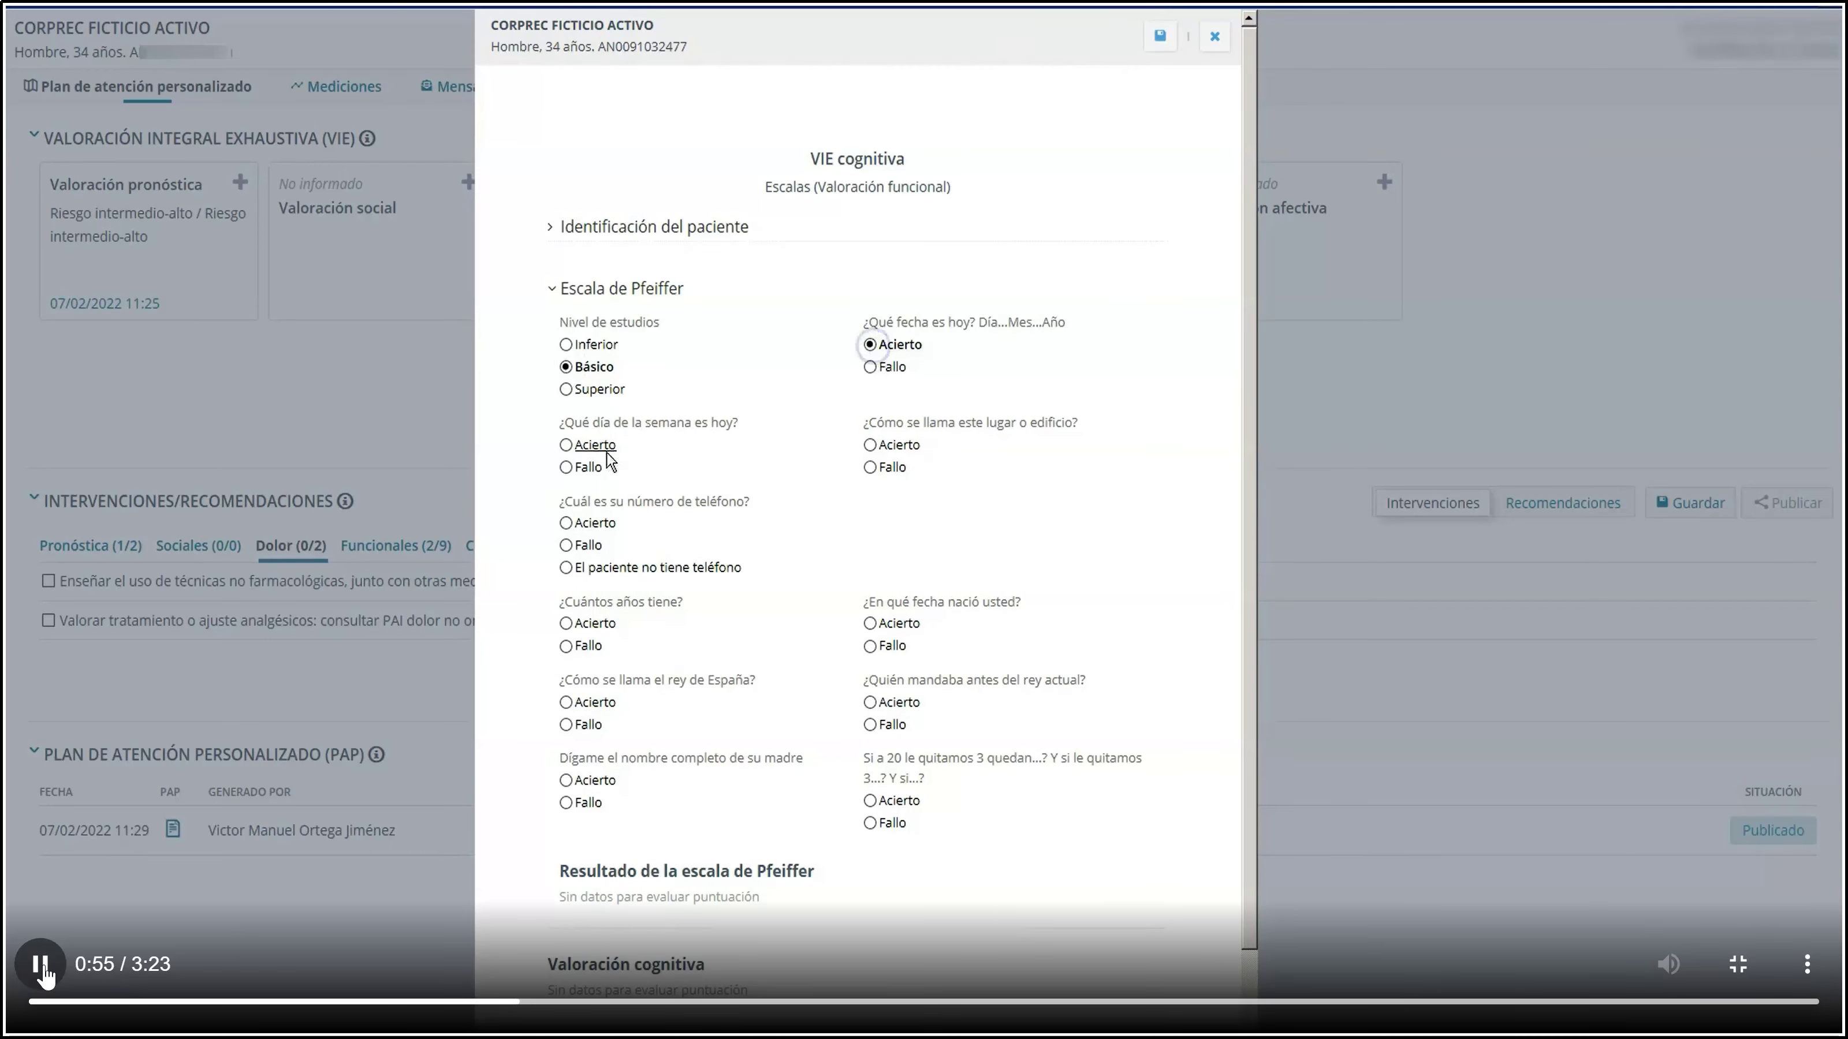
click(566, 449)
click(871, 444)
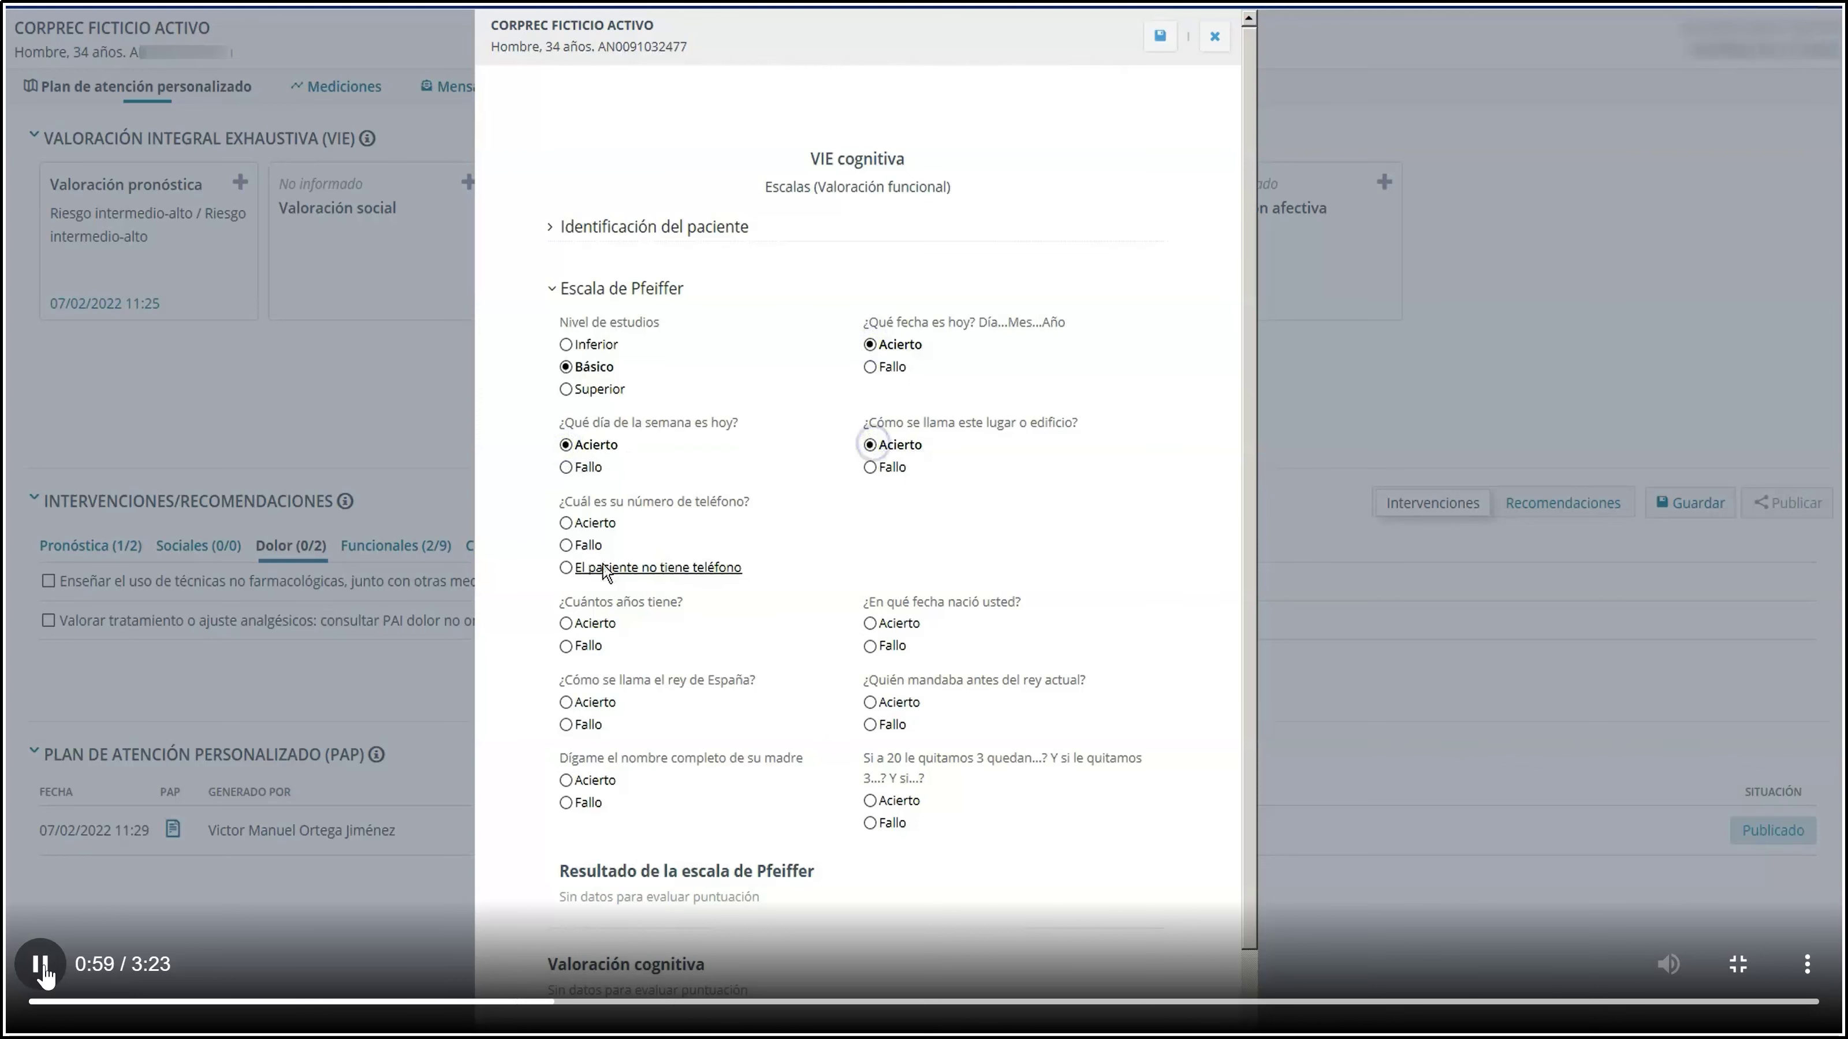
click(567, 524)
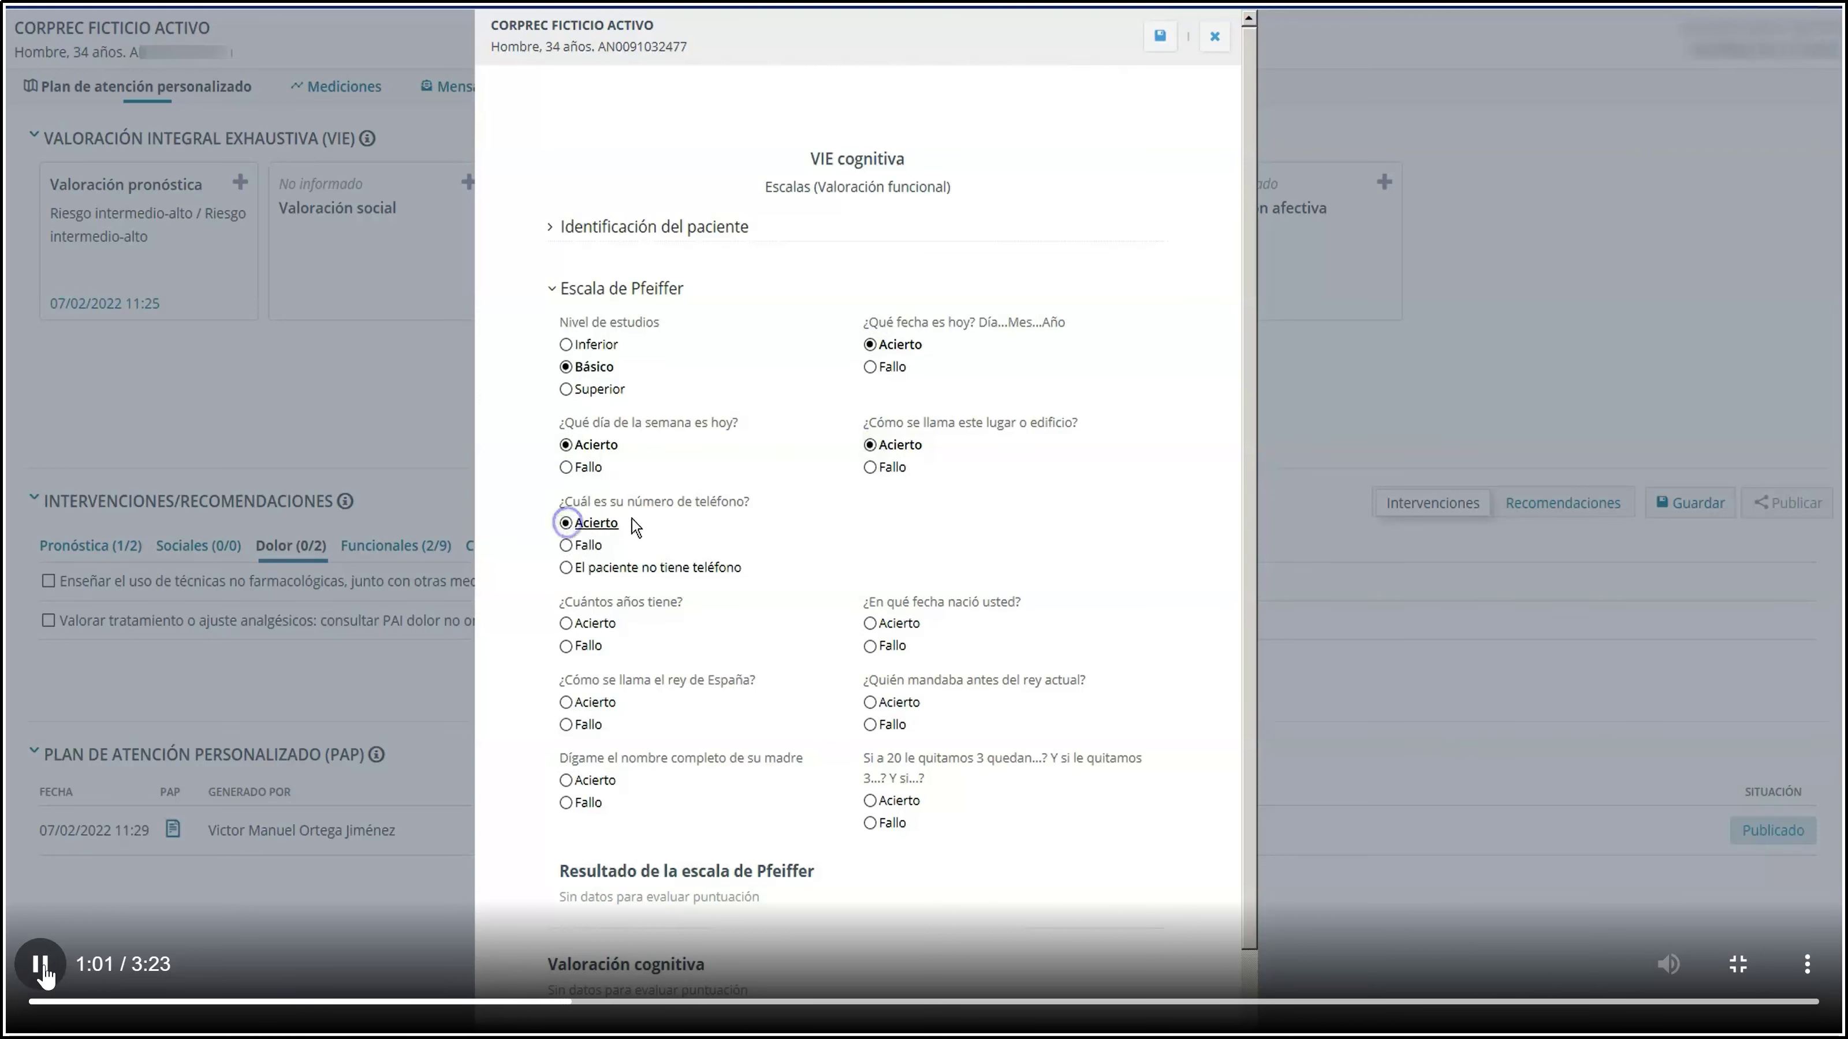
Step: Mark the remaining Pfeiffer questions as Acierto, except Fallo for who ruled before the current king, and save the cognitive assessment
click(567, 624)
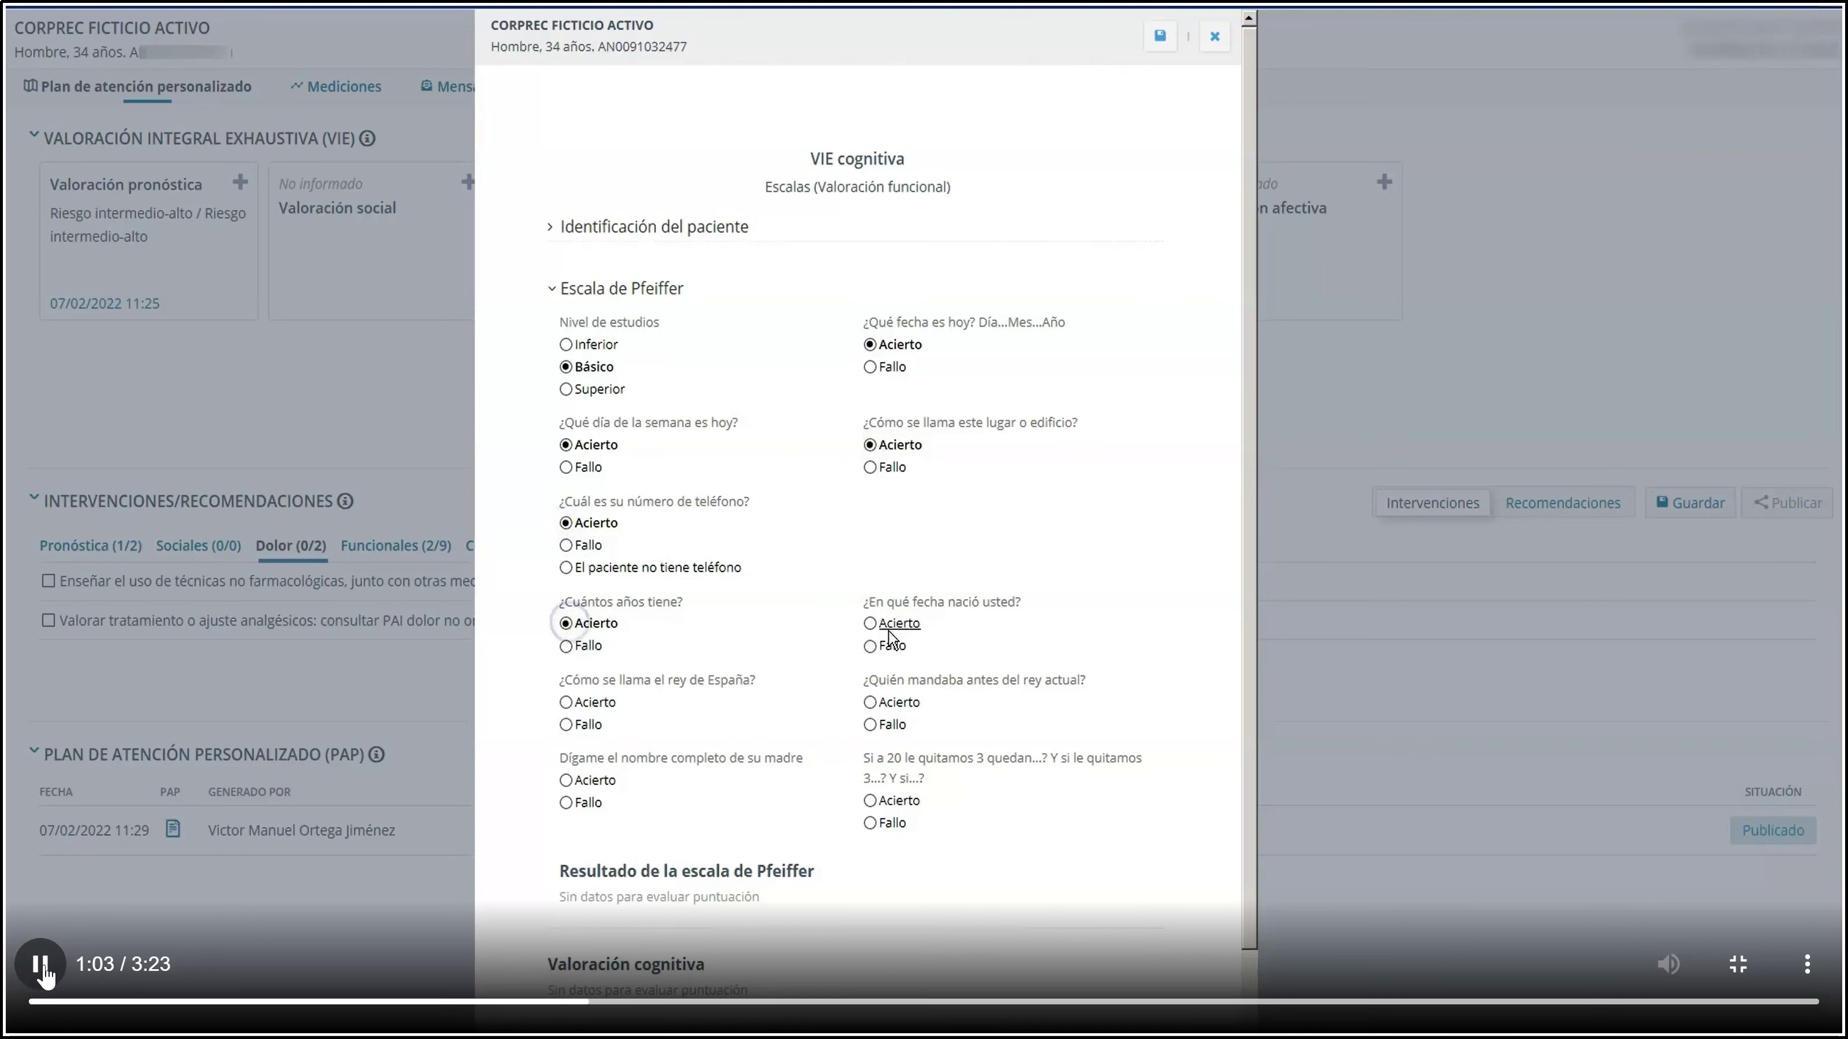
click(870, 624)
click(870, 724)
click(566, 703)
click(567, 781)
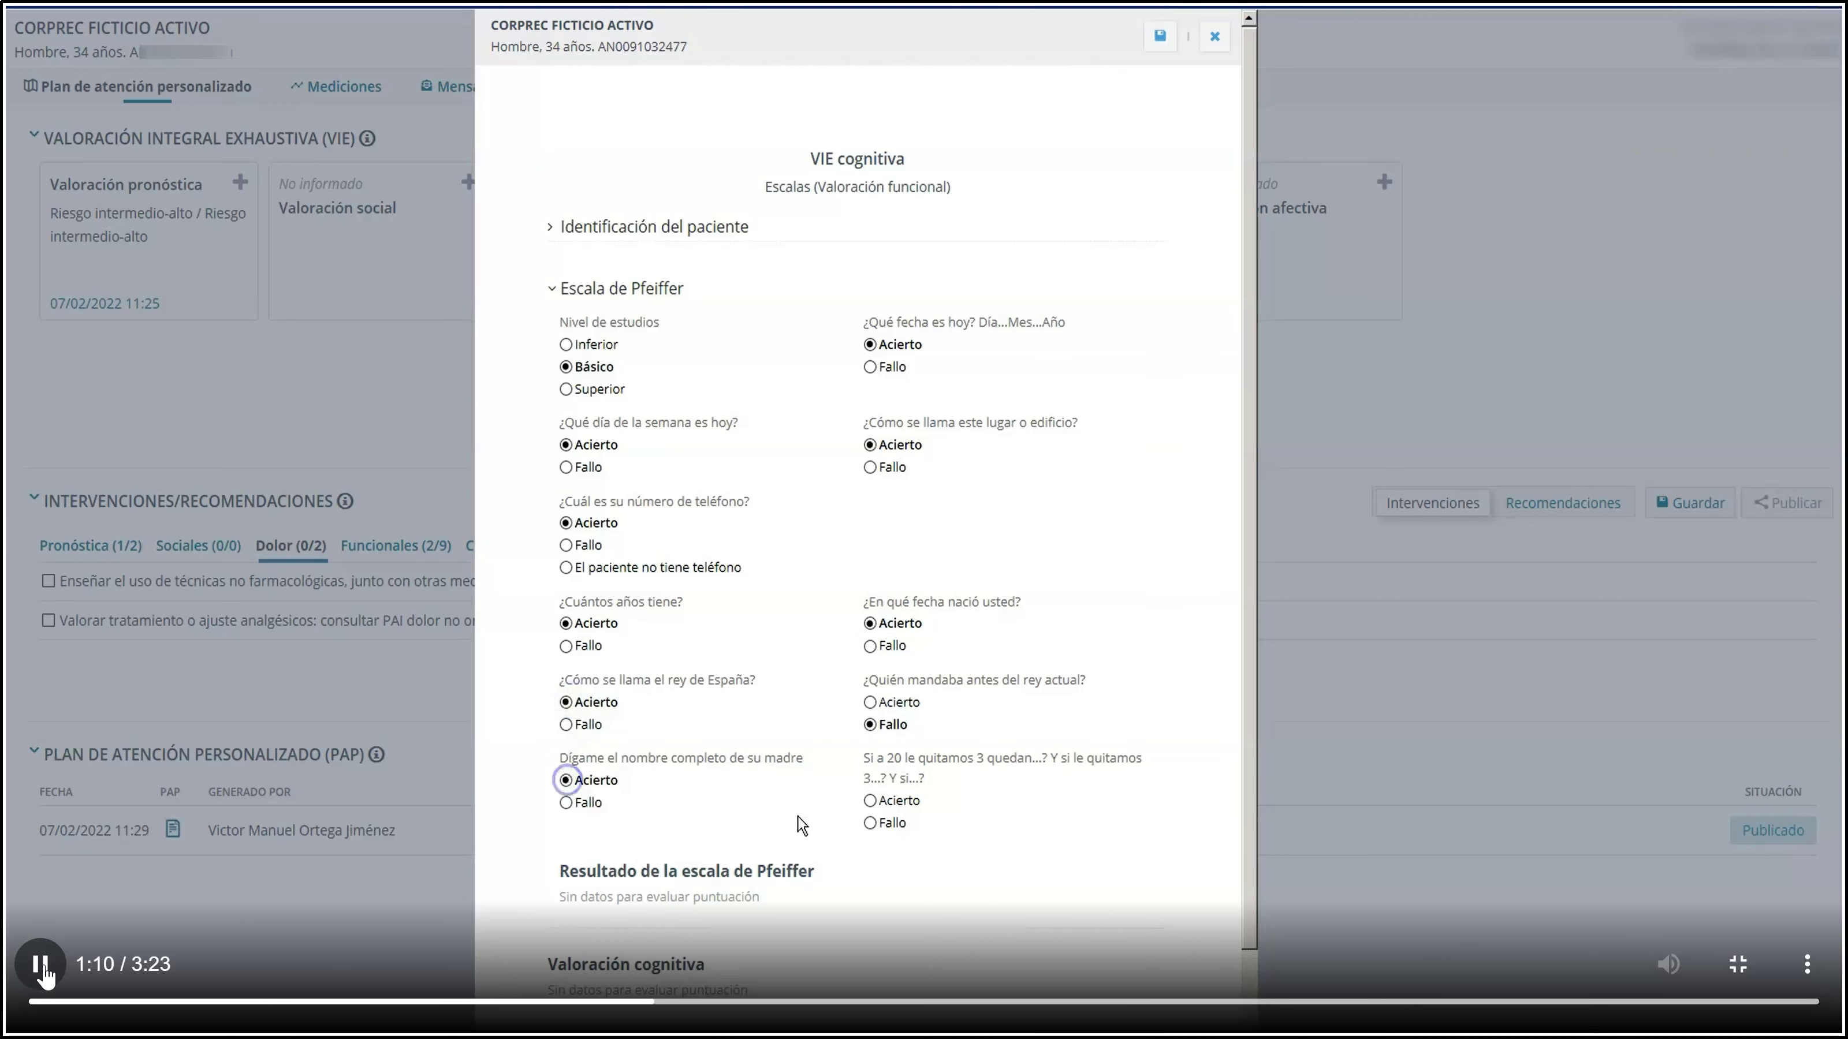
click(873, 803)
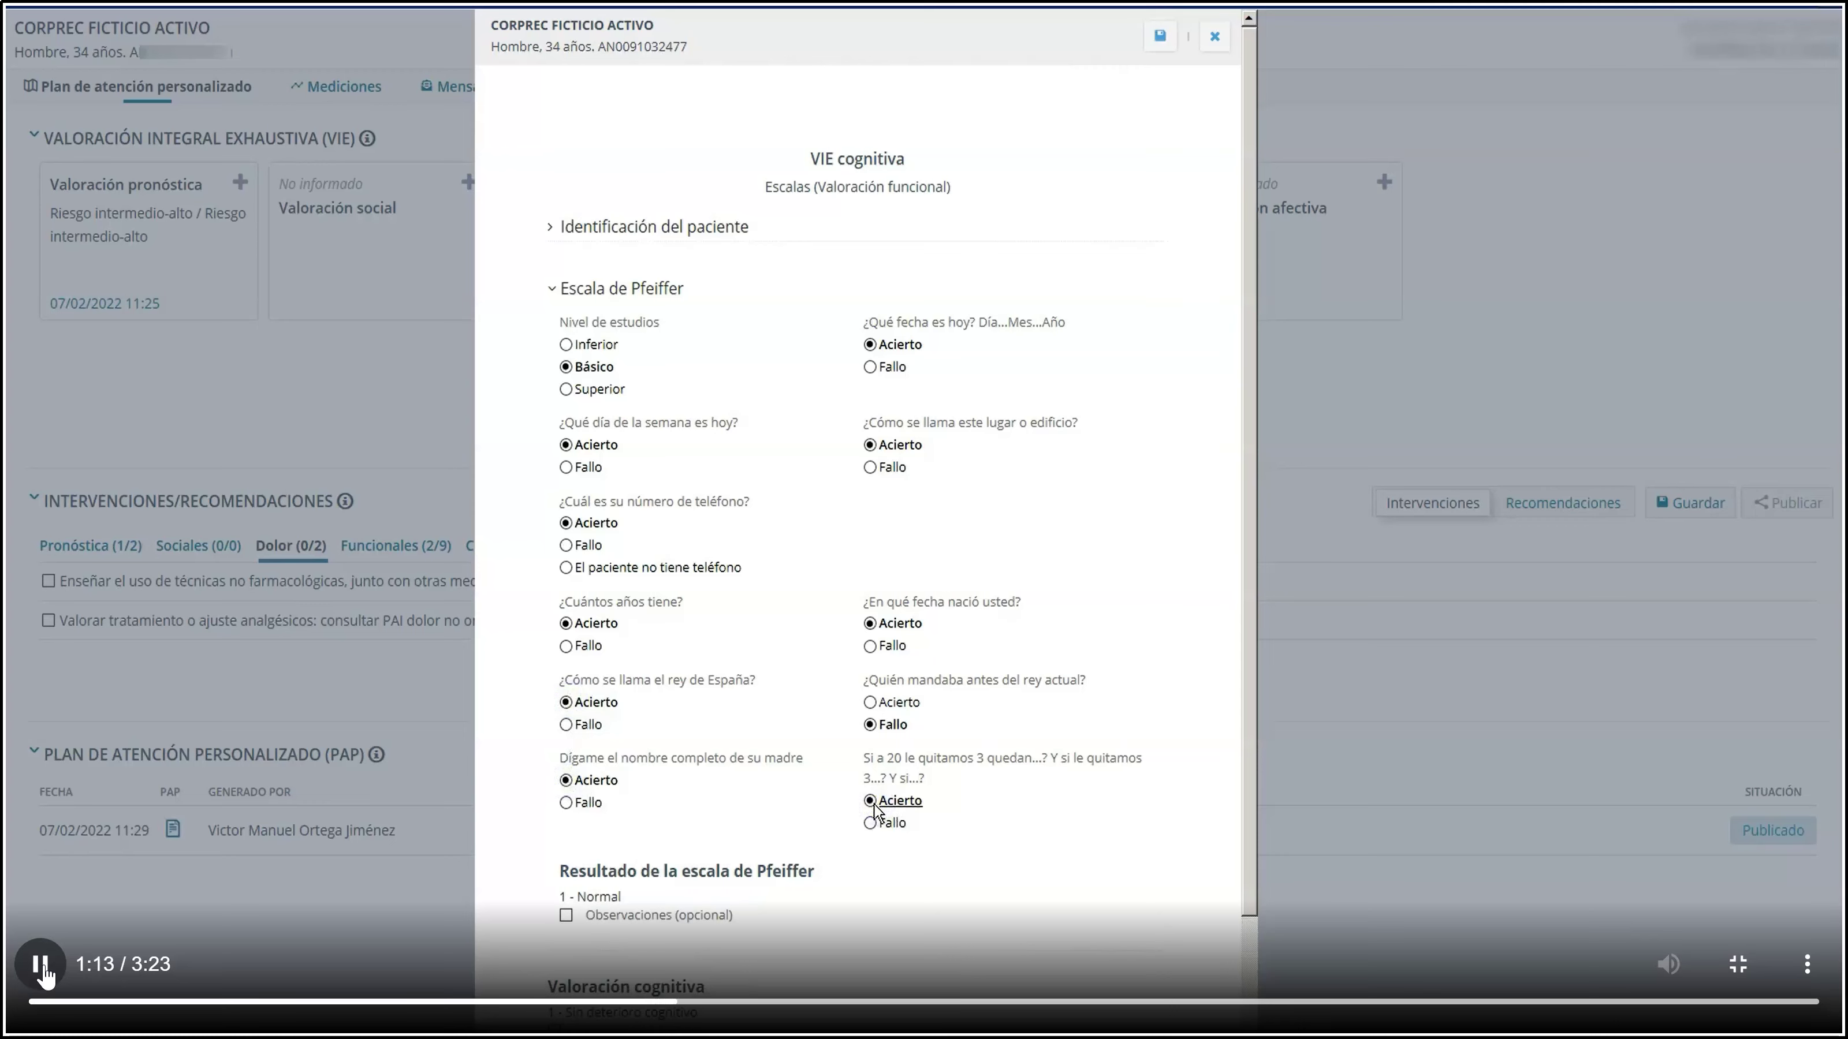
click(1160, 36)
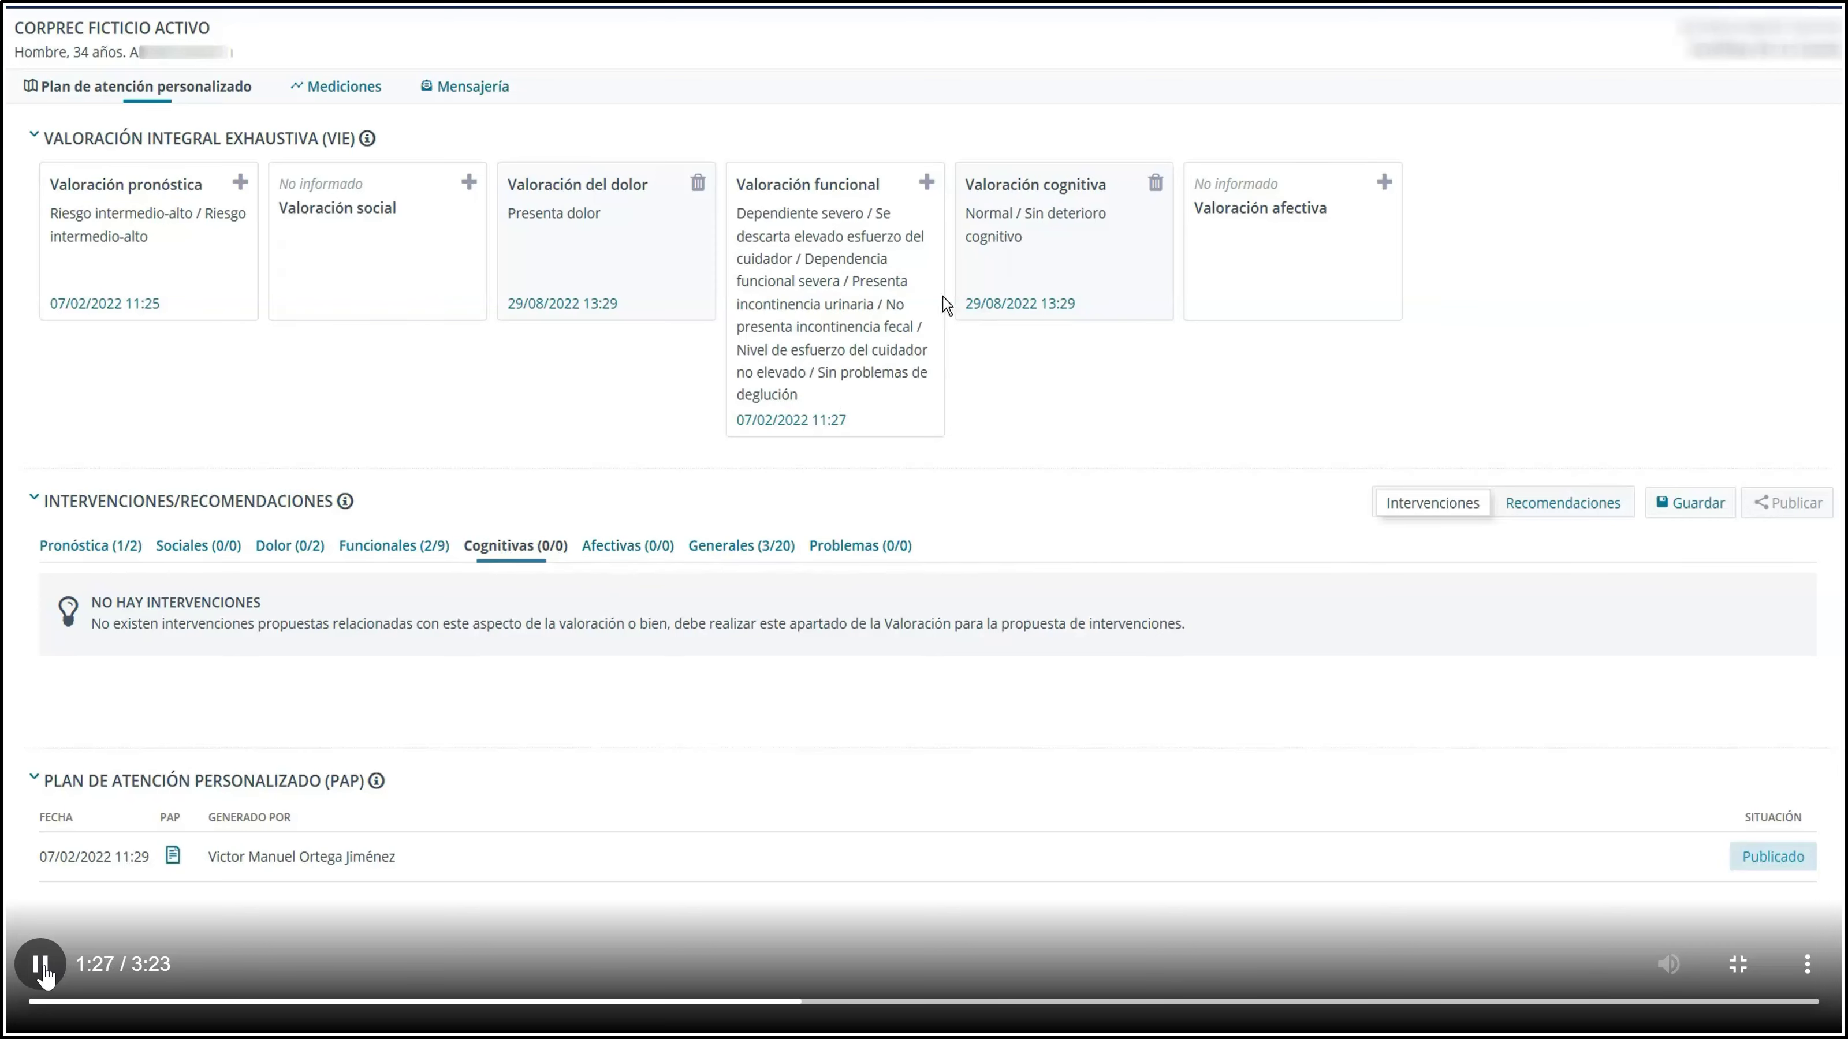
Step: Select the functional intervention "Valoración riesgo de lesiones, prevención y actuación sobre lesión, si procede"
click(368, 548)
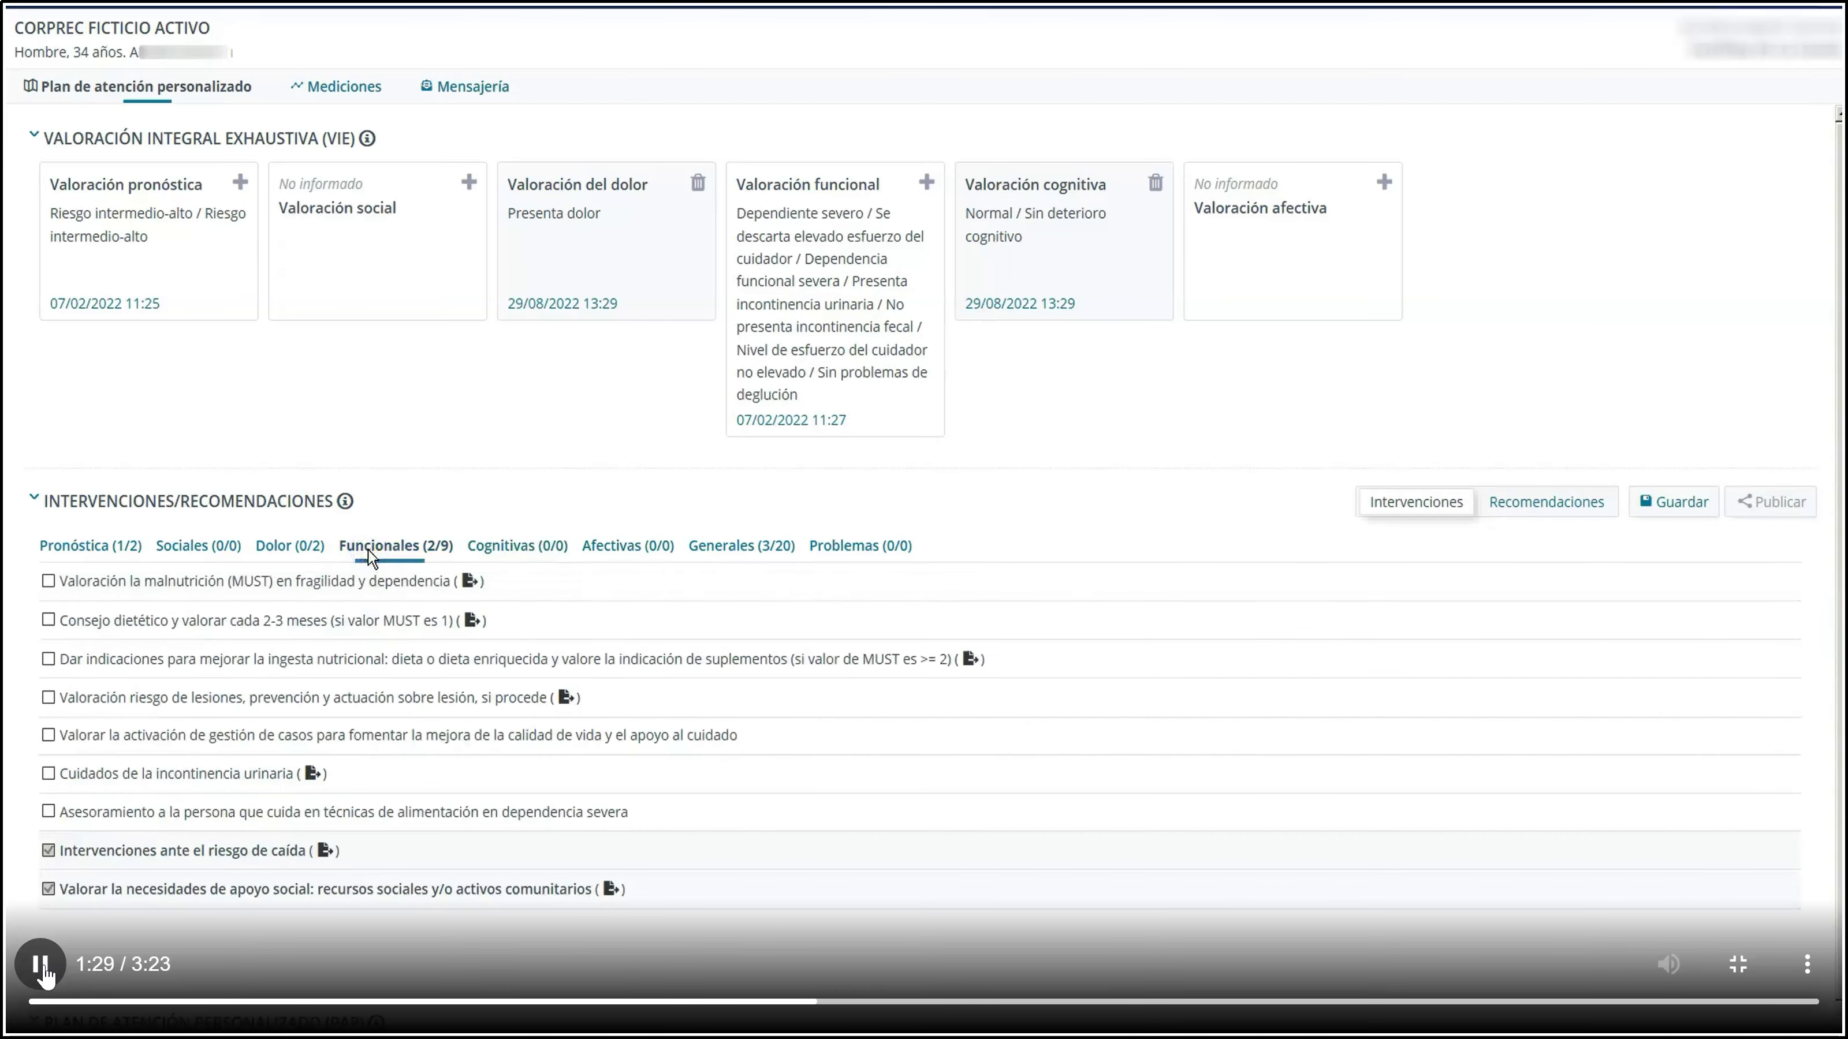
click(48, 698)
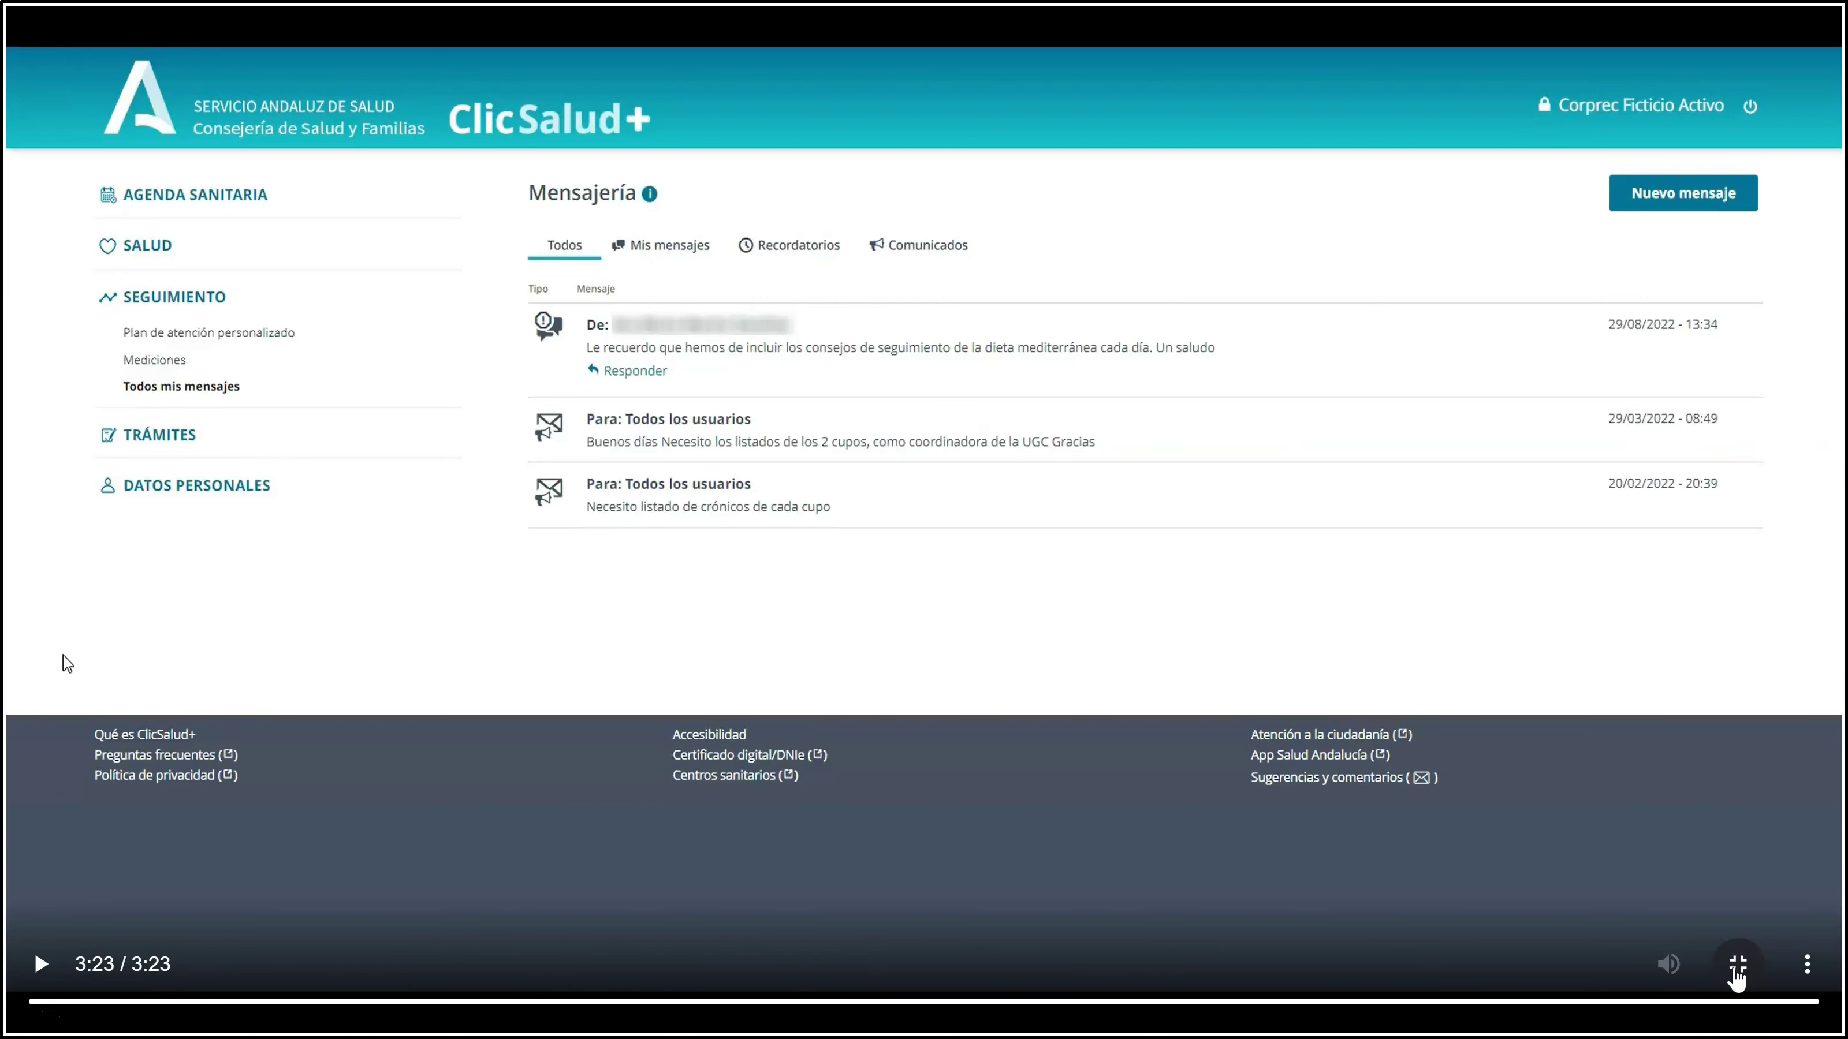
click(1738, 968)
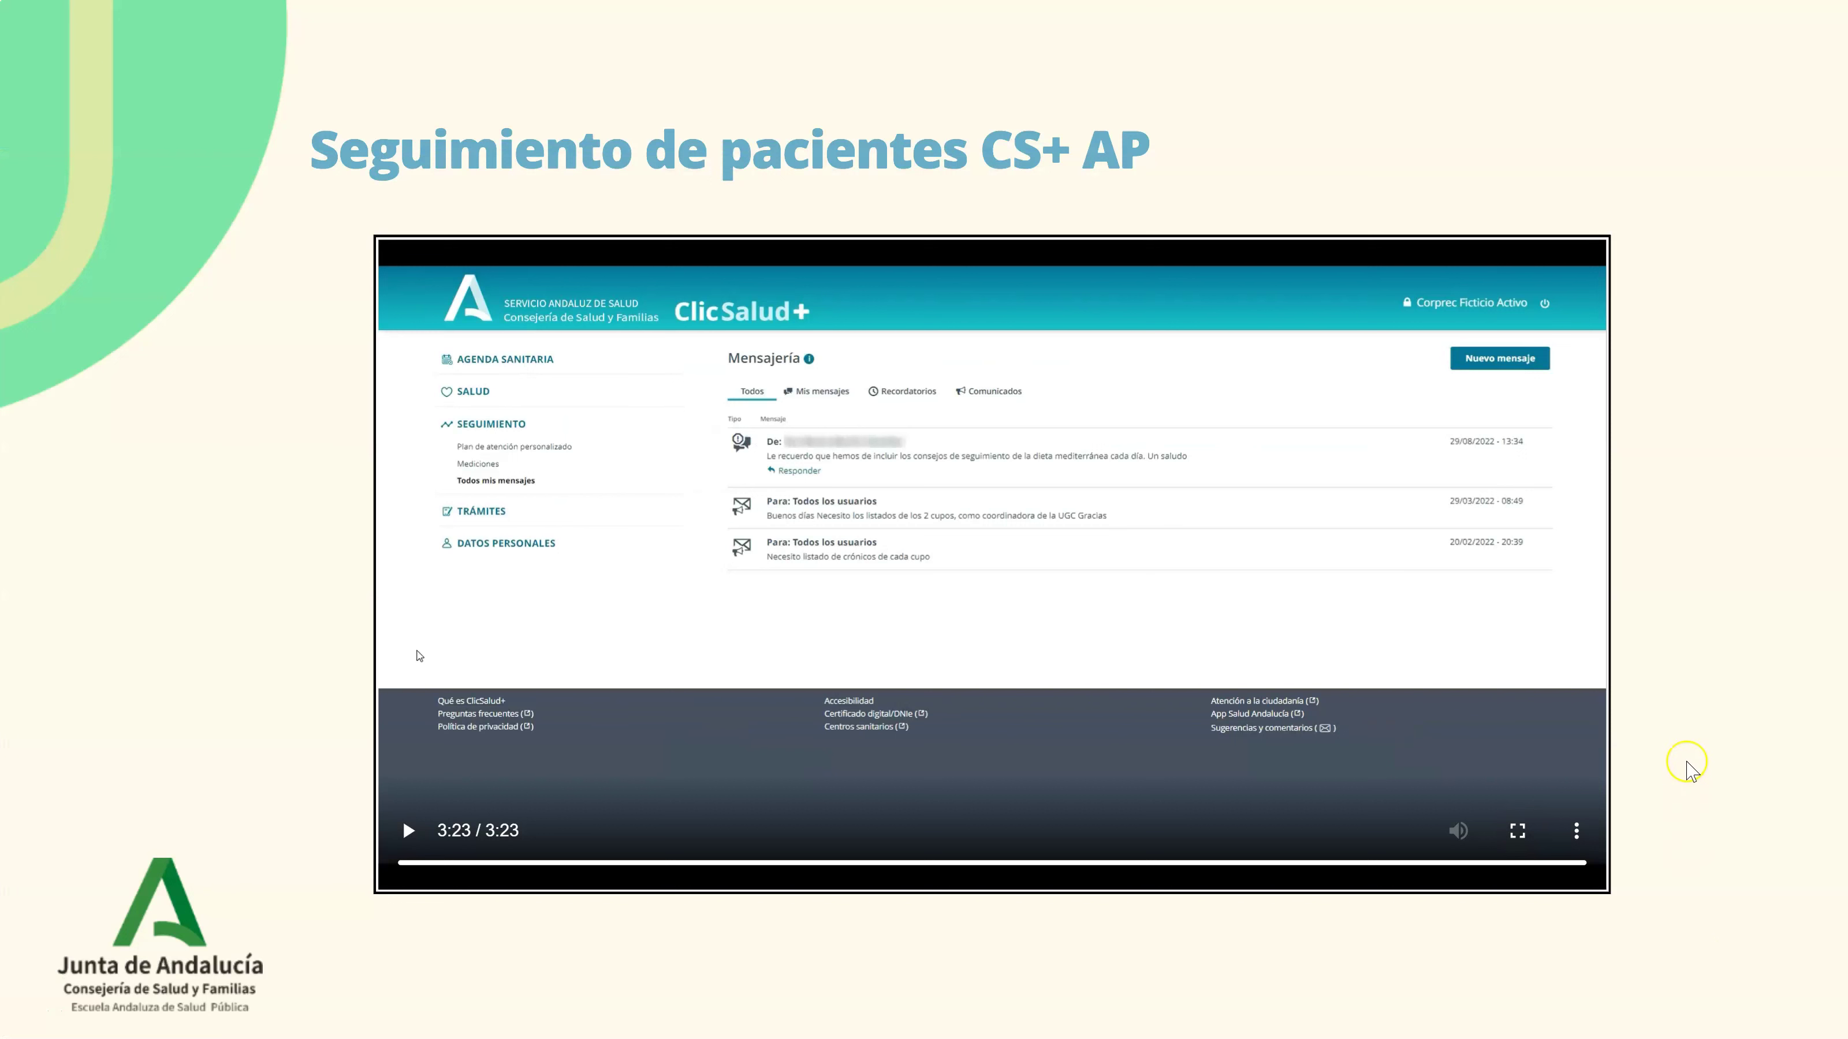
click(1764, 821)
click(1761, 820)
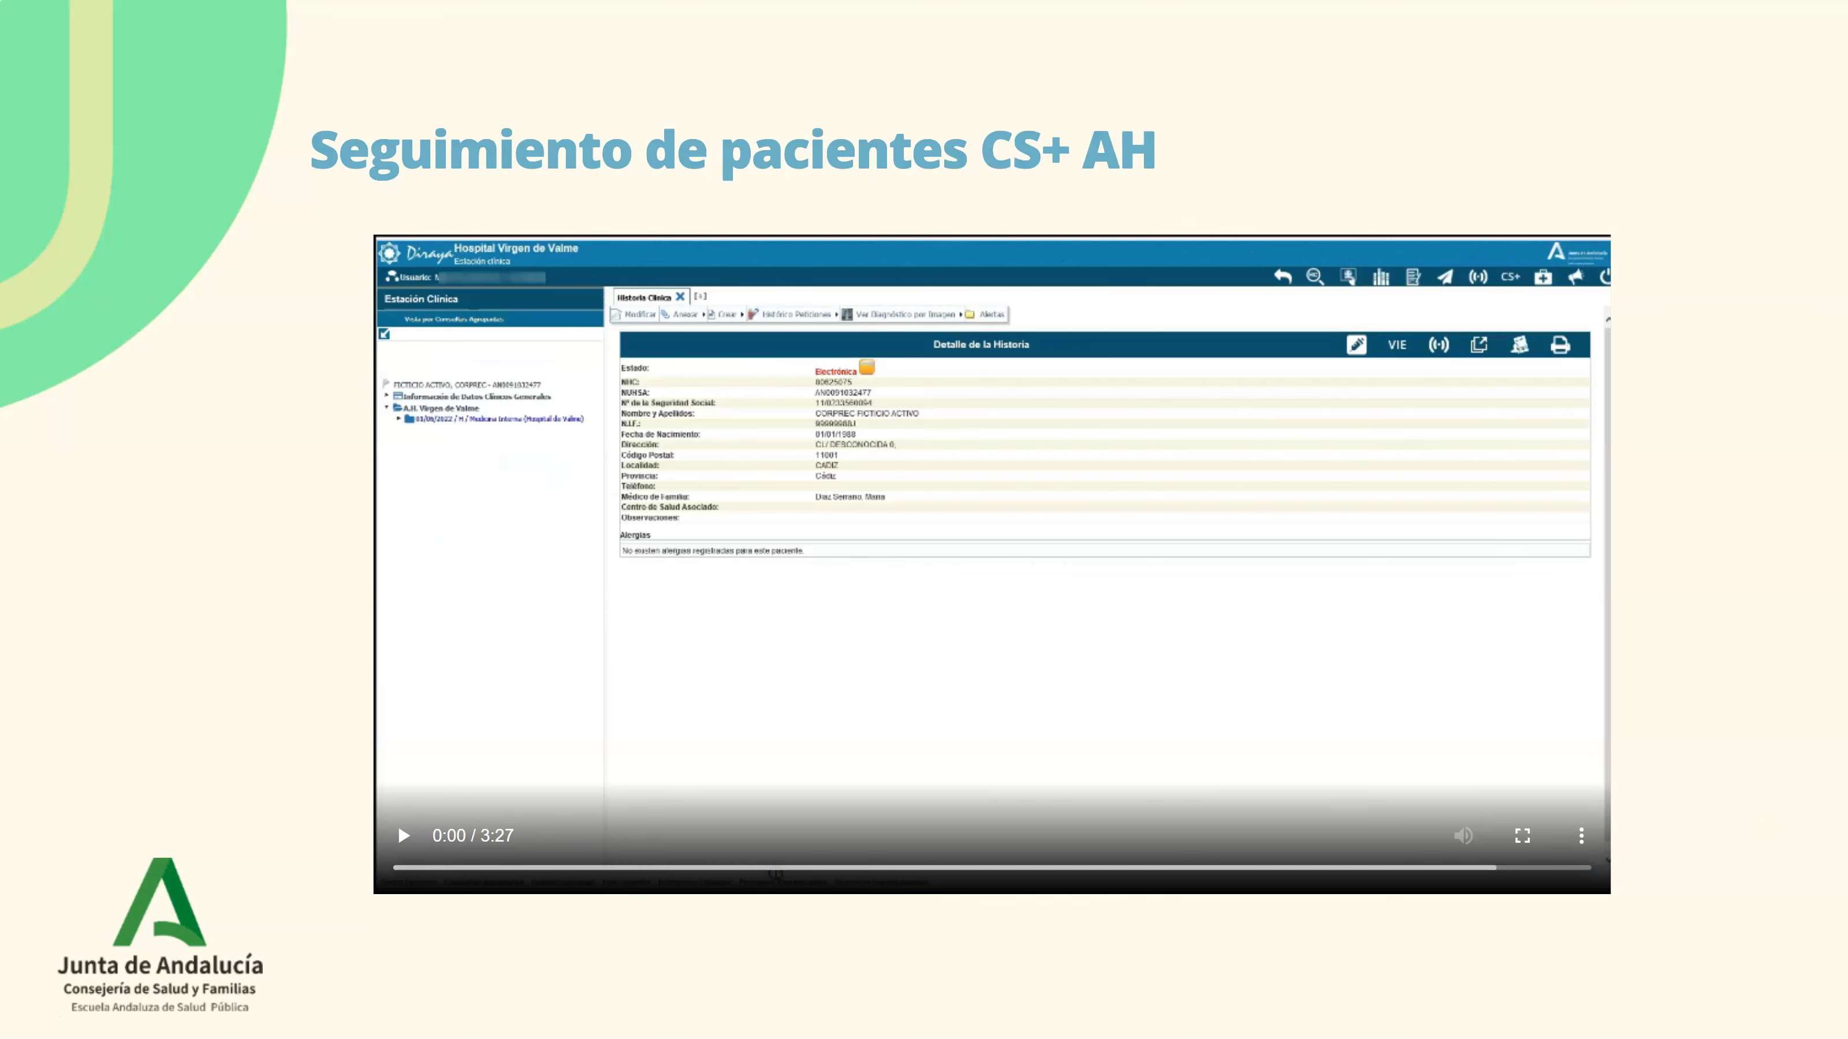
click(1523, 836)
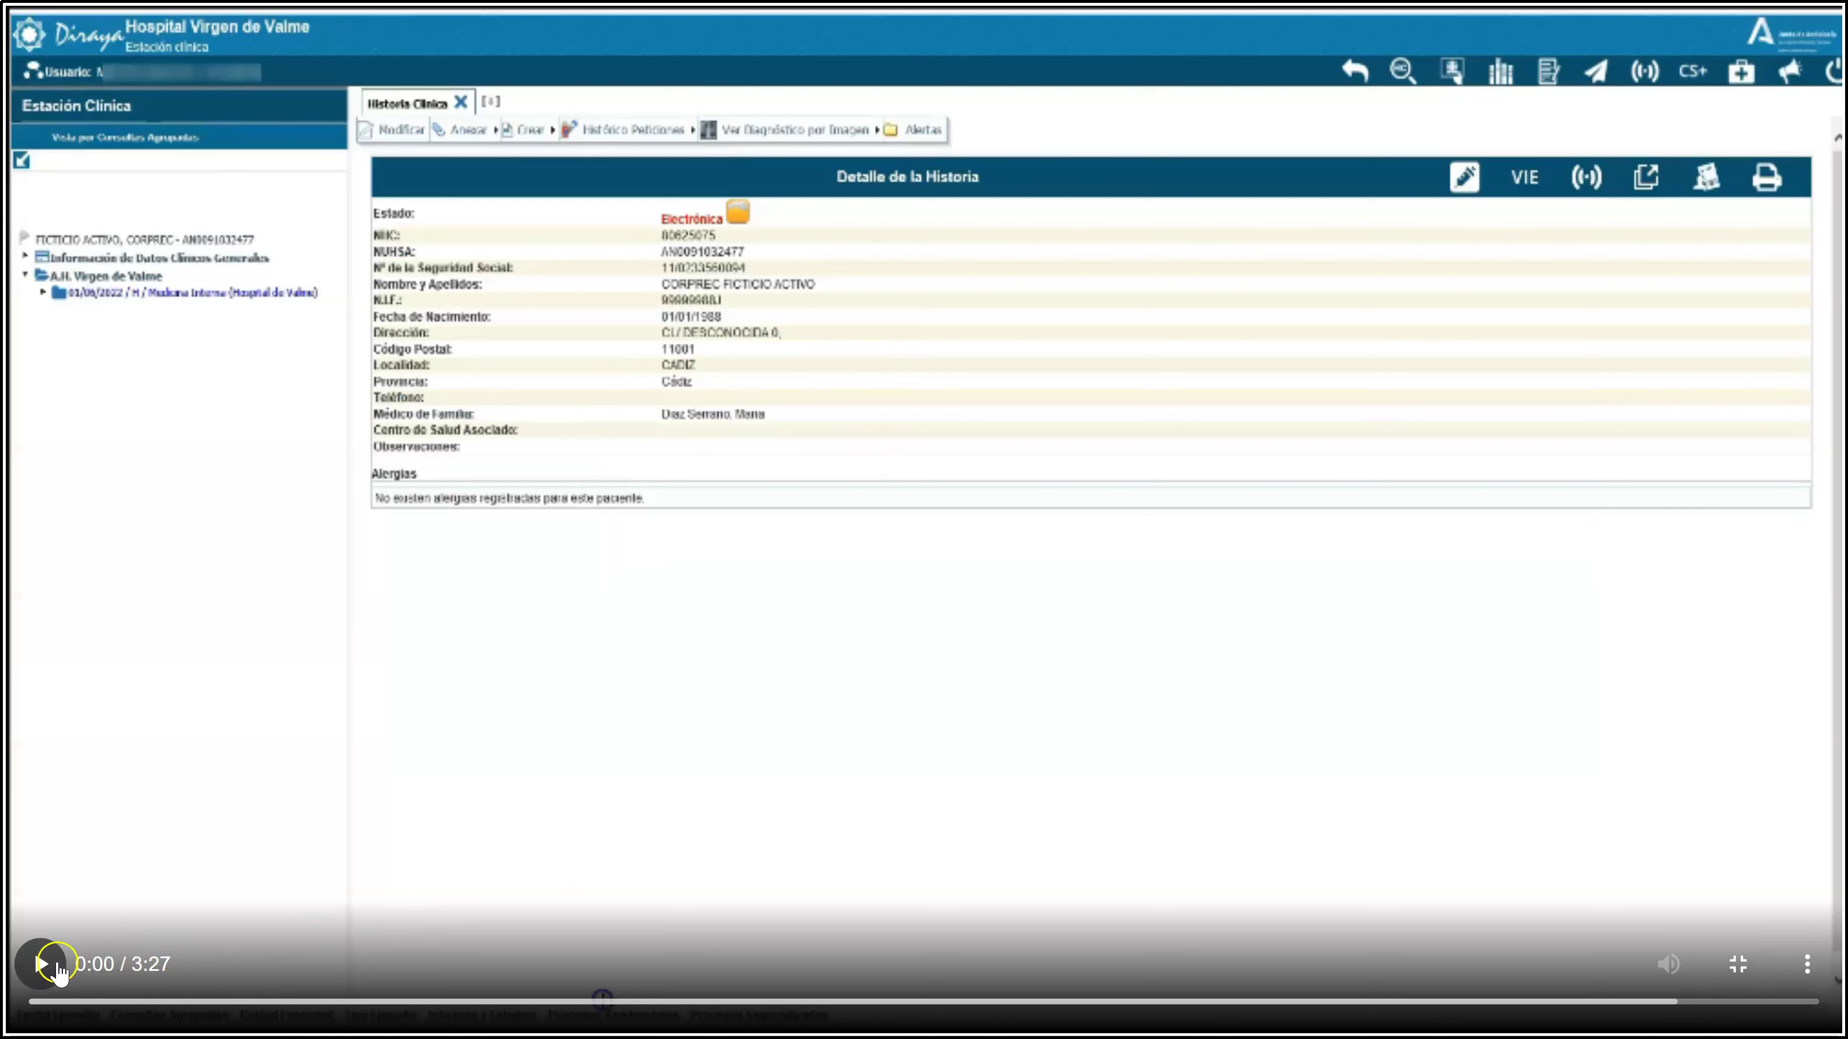
click(53, 971)
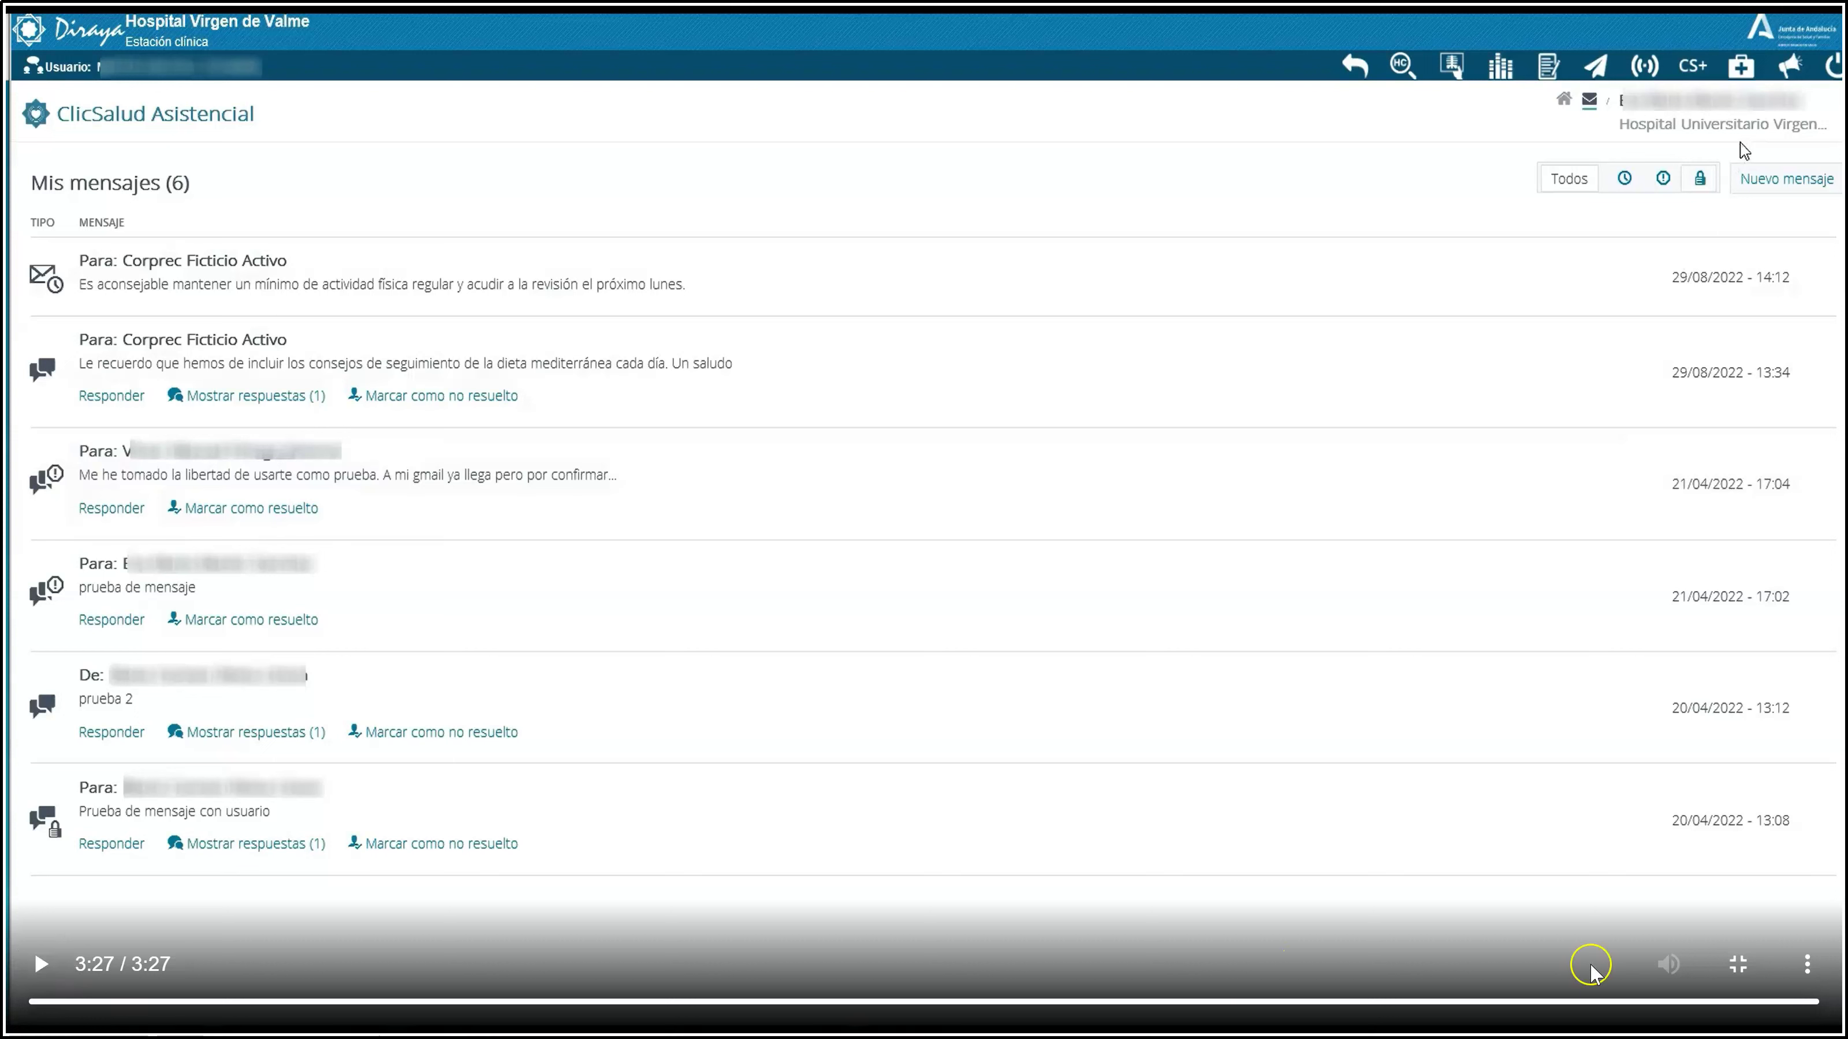
click(1738, 967)
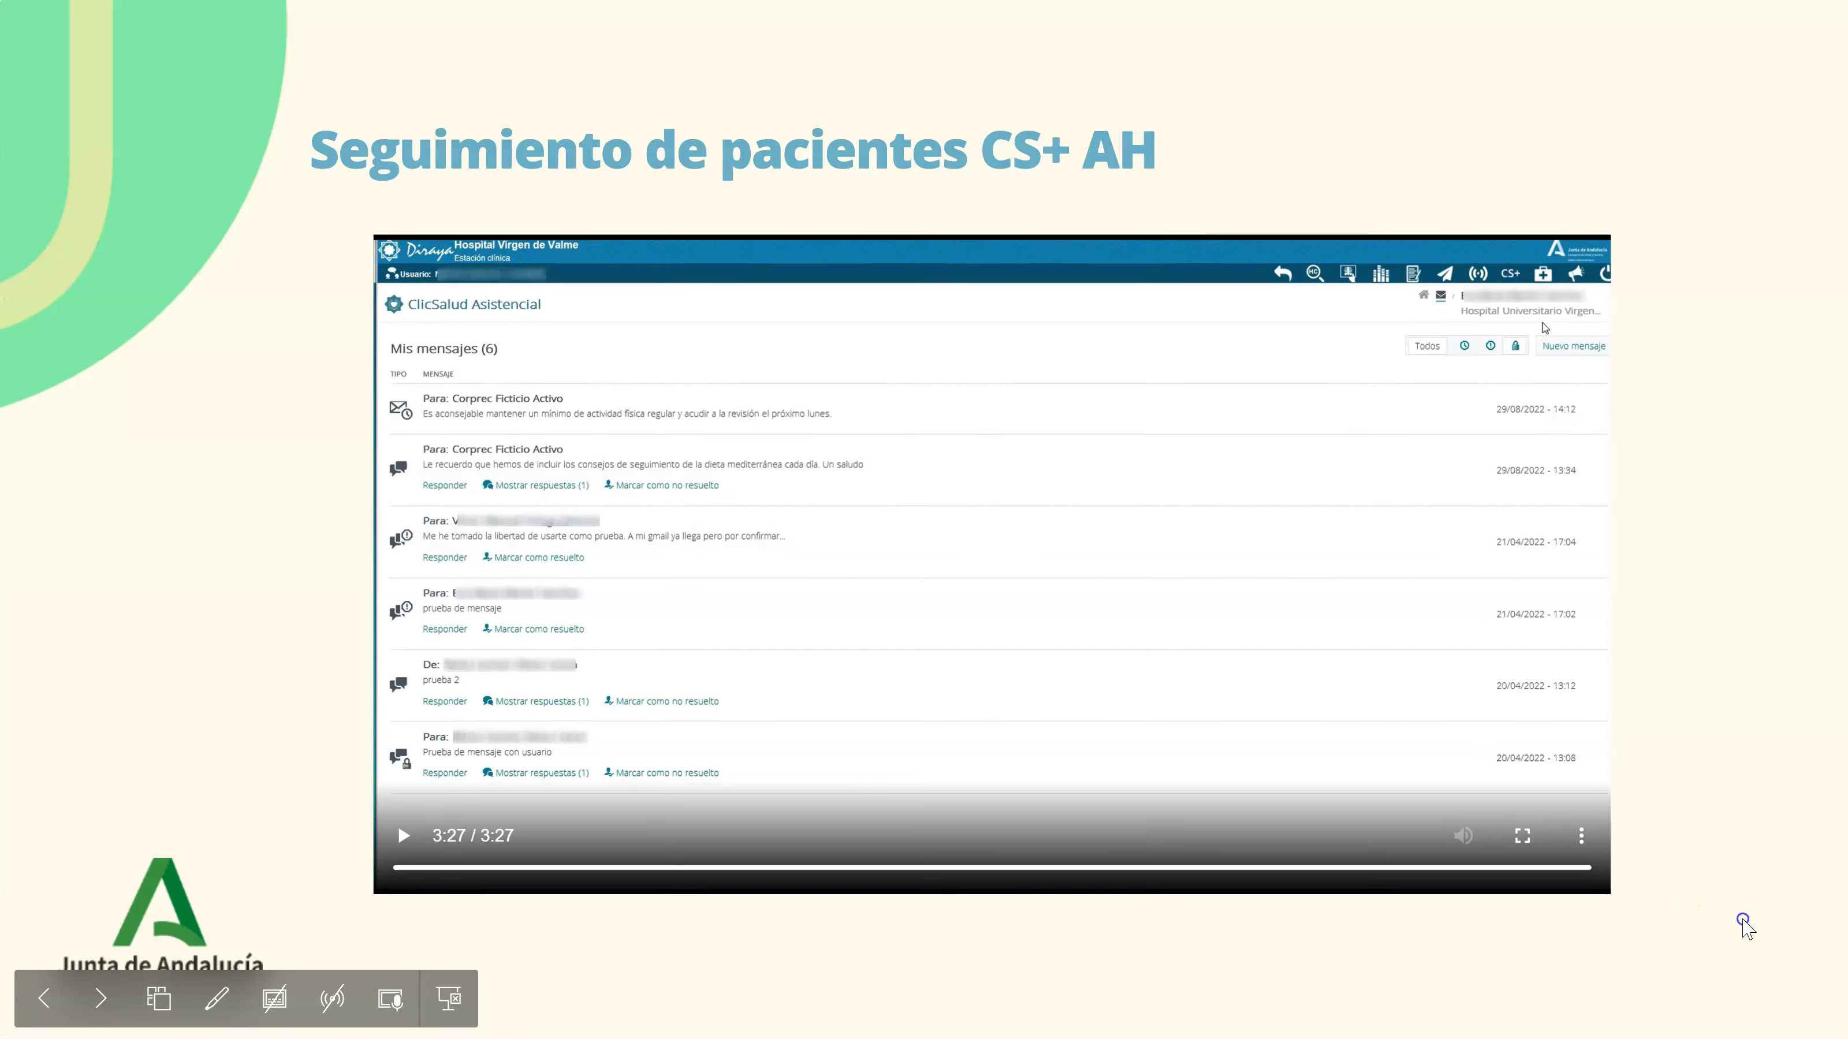
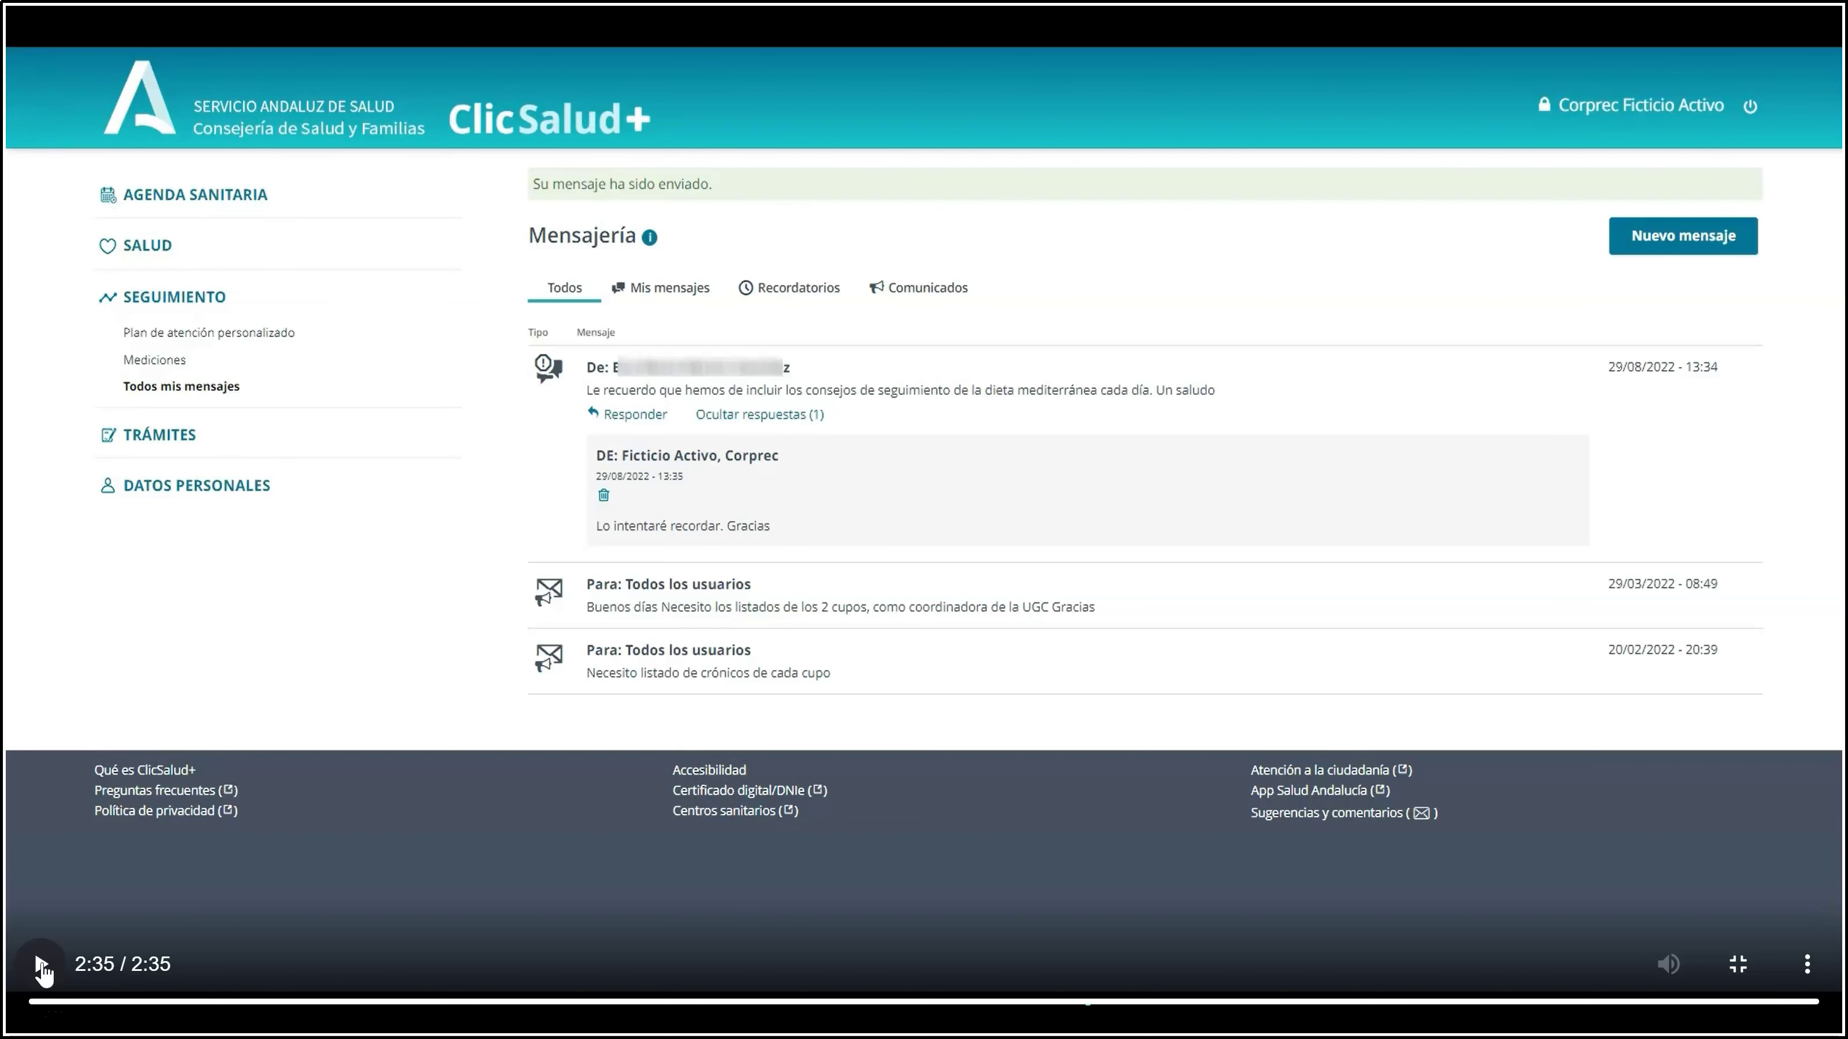
click(41, 964)
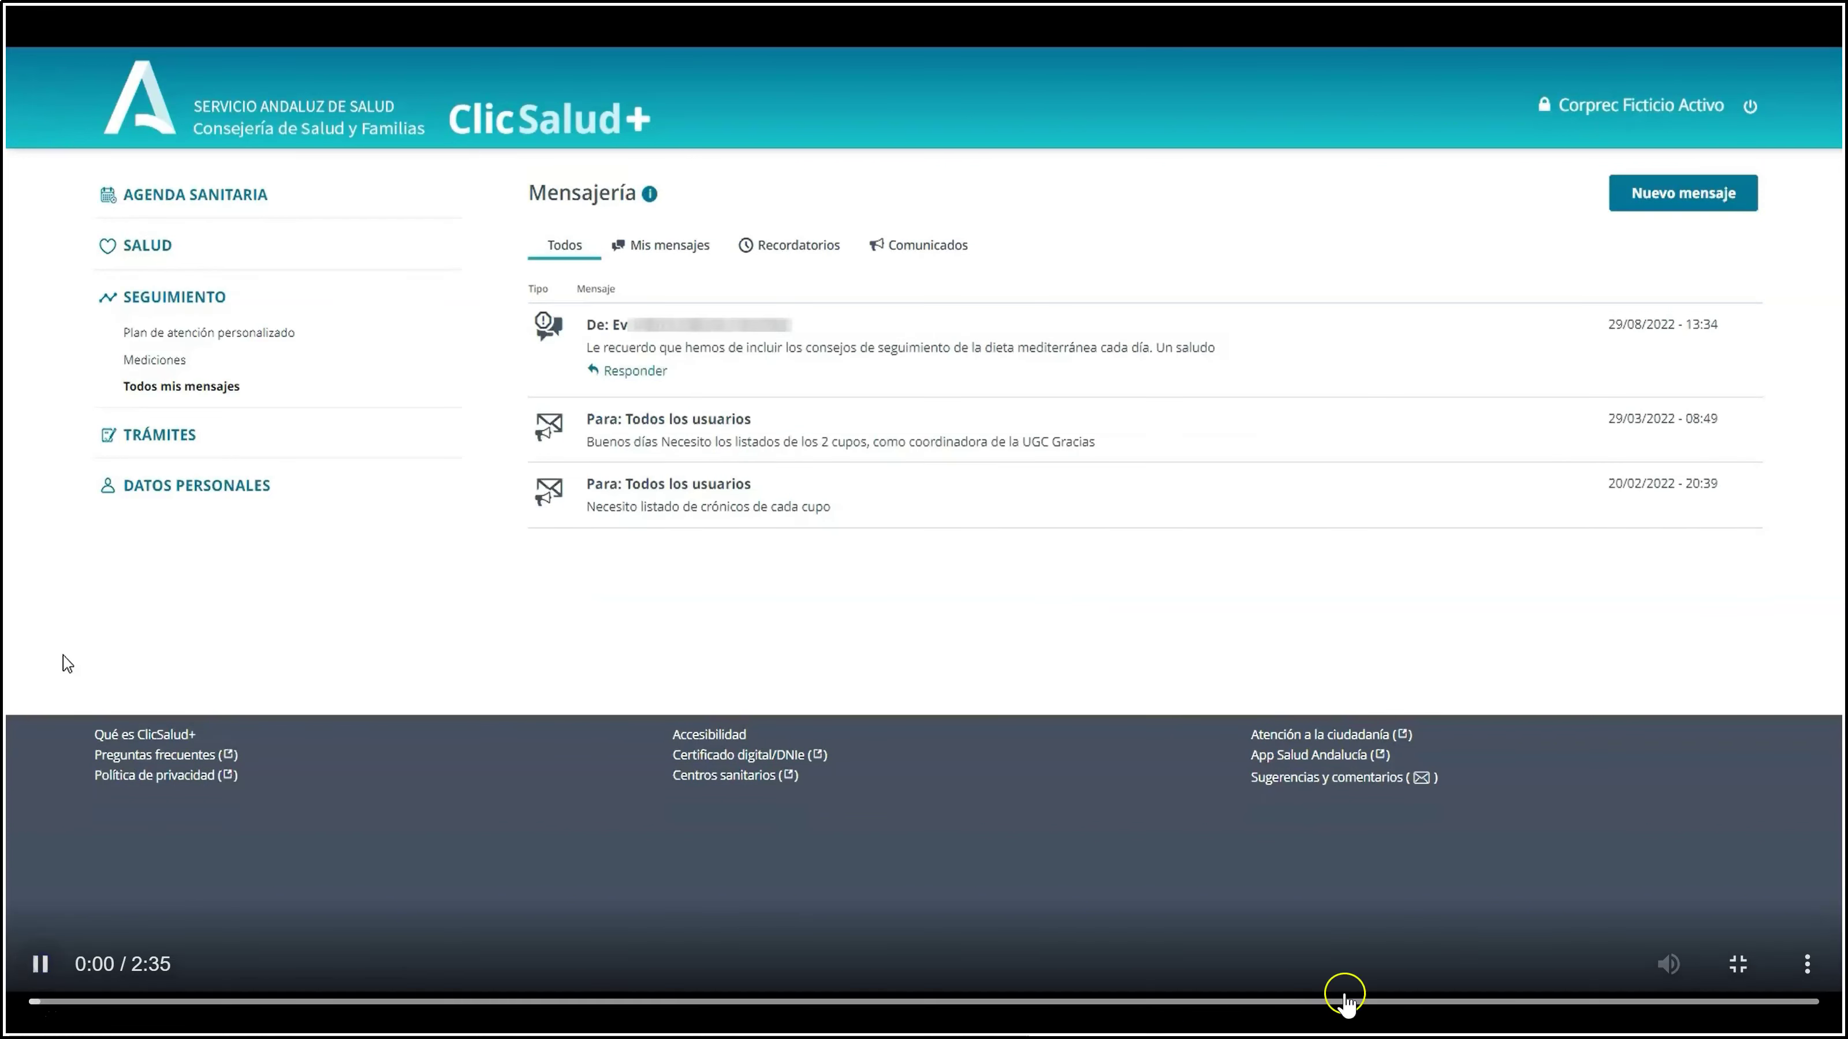
click(1739, 967)
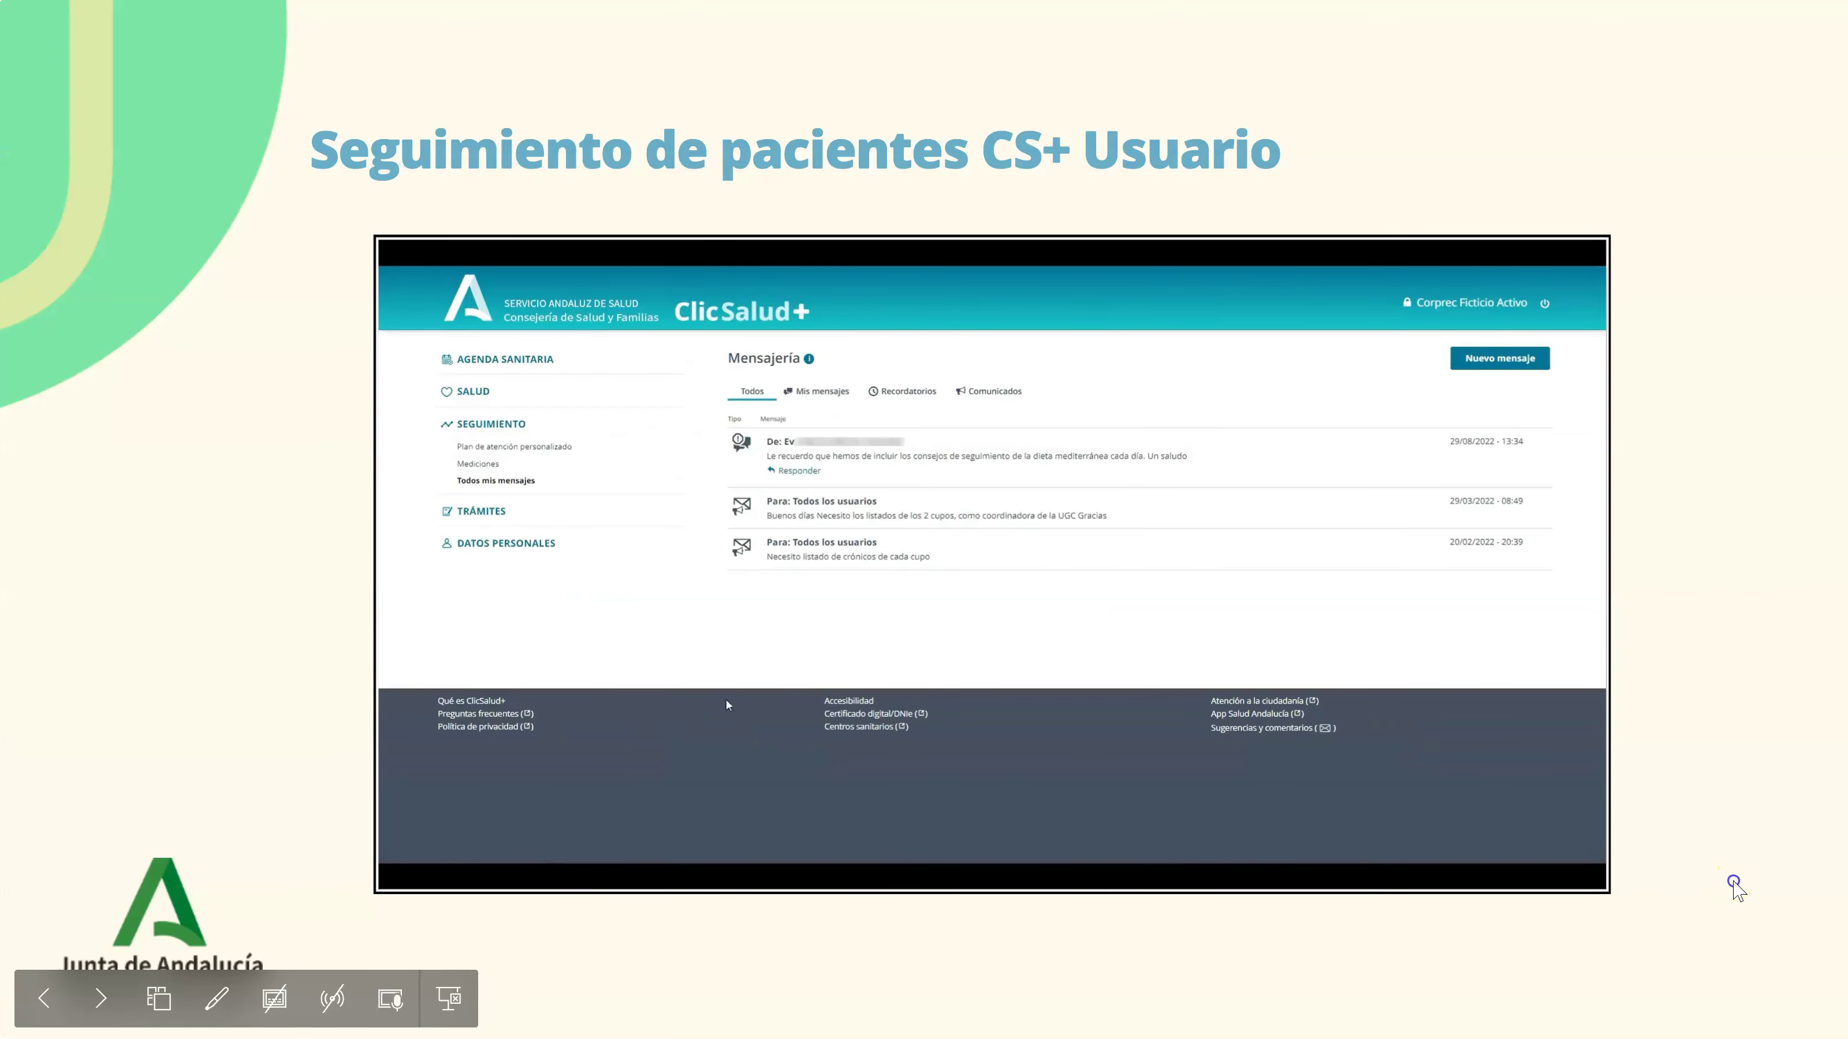
click(1736, 884)
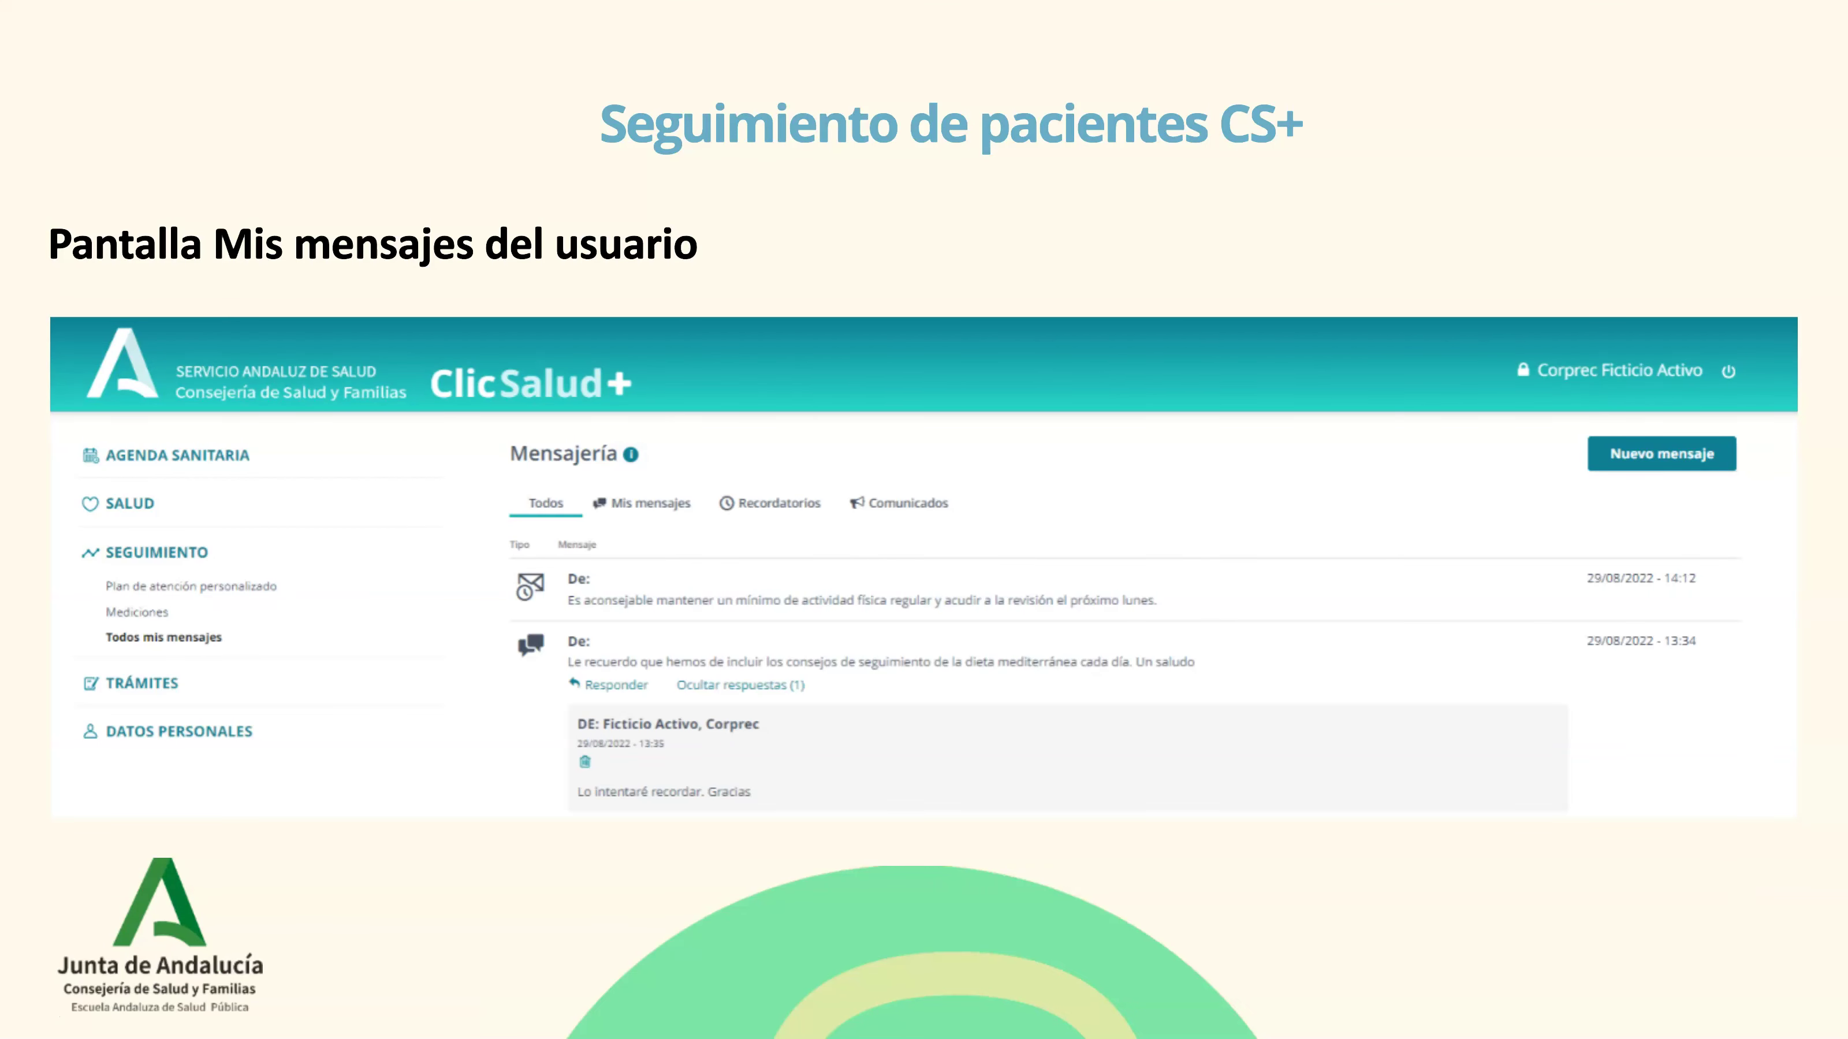